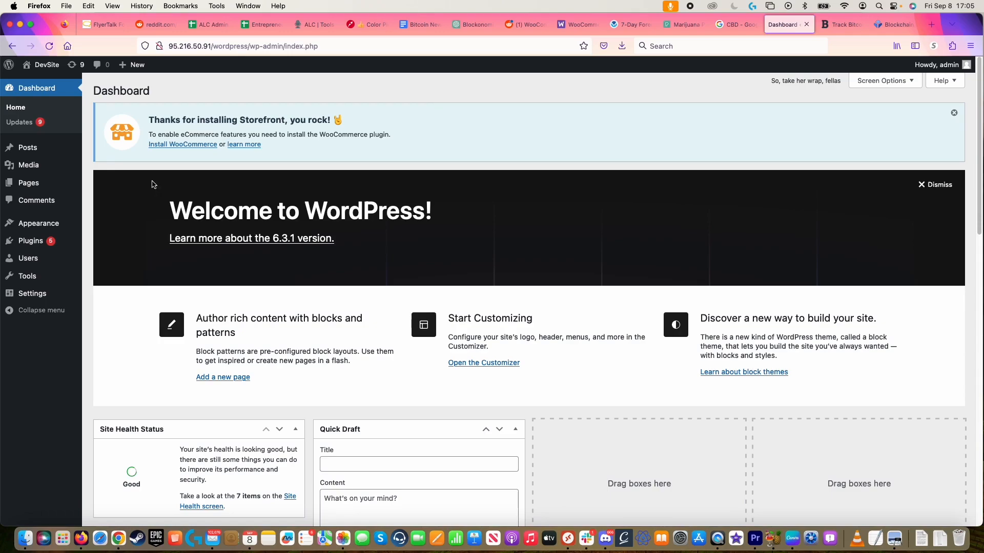
Step: Search plugins for 'ecommerce', then install and activate WooCommerce
mouse_move(54, 239)
left_click(111, 258)
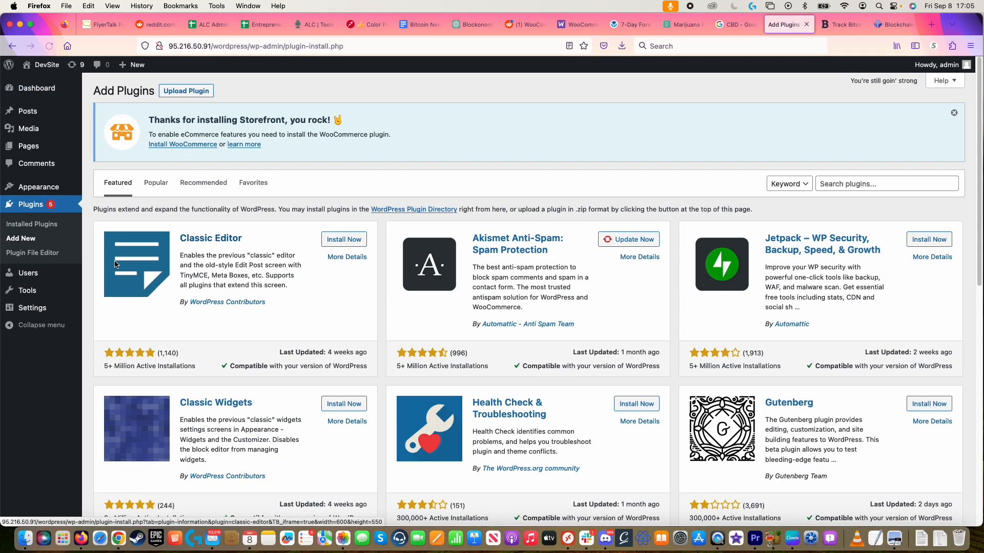
left_click(876, 177)
type("ecommerce")
key("Return")
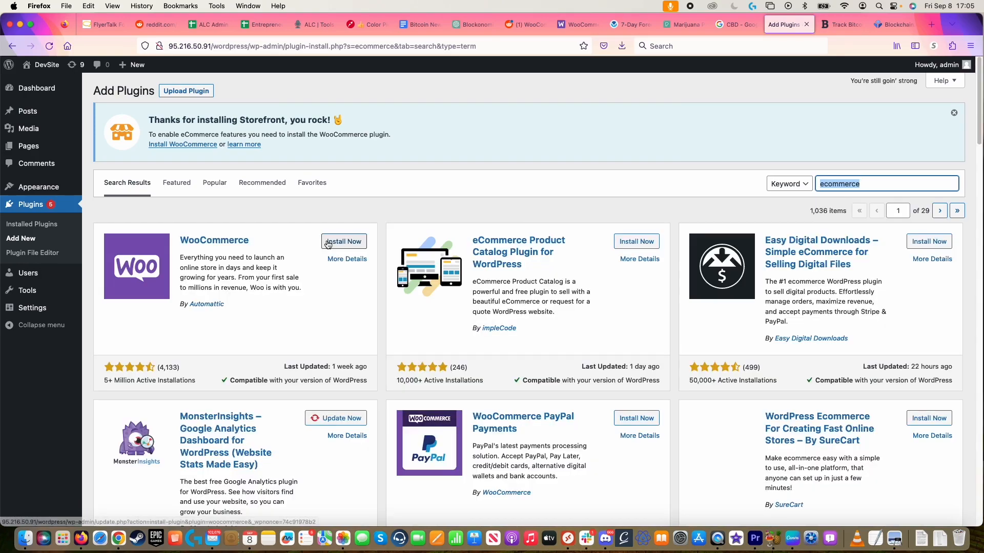
left_click(352, 242)
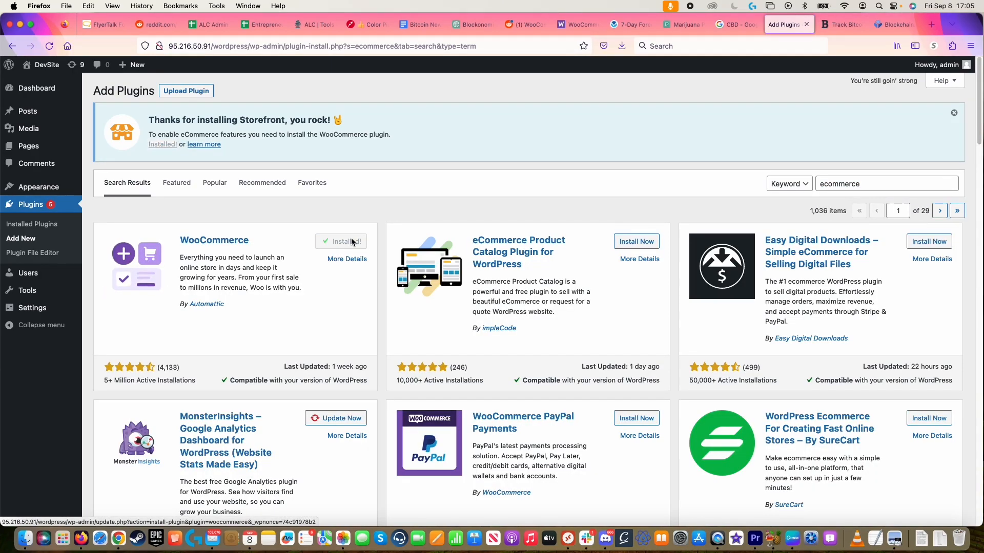
left_click(358, 242)
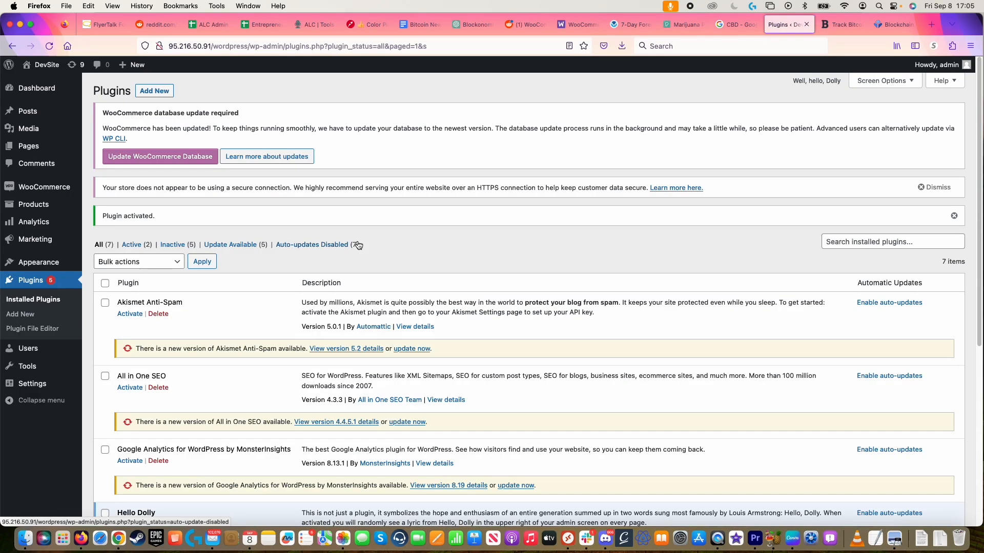
mouse_move(51, 207)
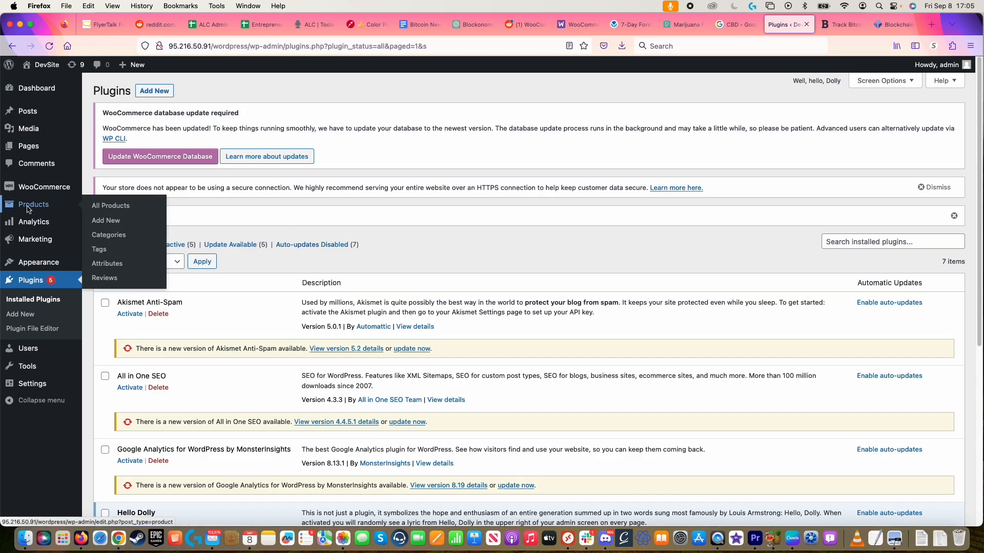
Step: Add a new product titled 'CBD Oil' with the description 'This is CBD oil'
left_click(115, 222)
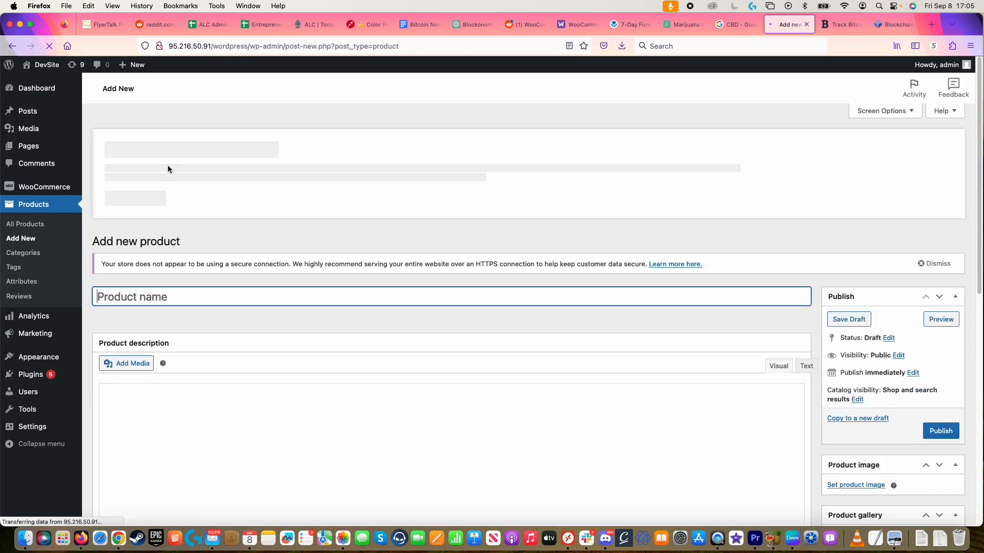
type("CBD Oil")
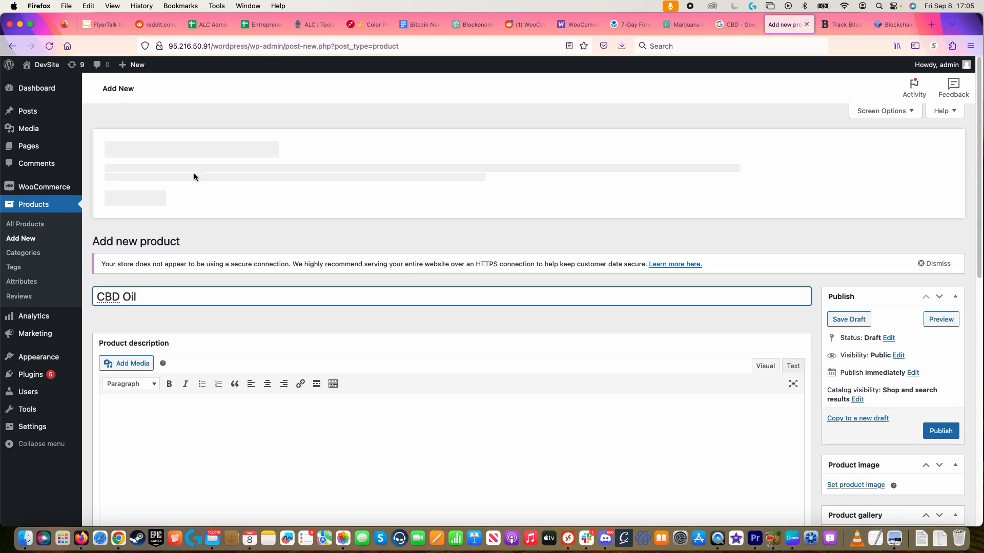
scroll(451, 214, "down", 5)
left_click(251, 325)
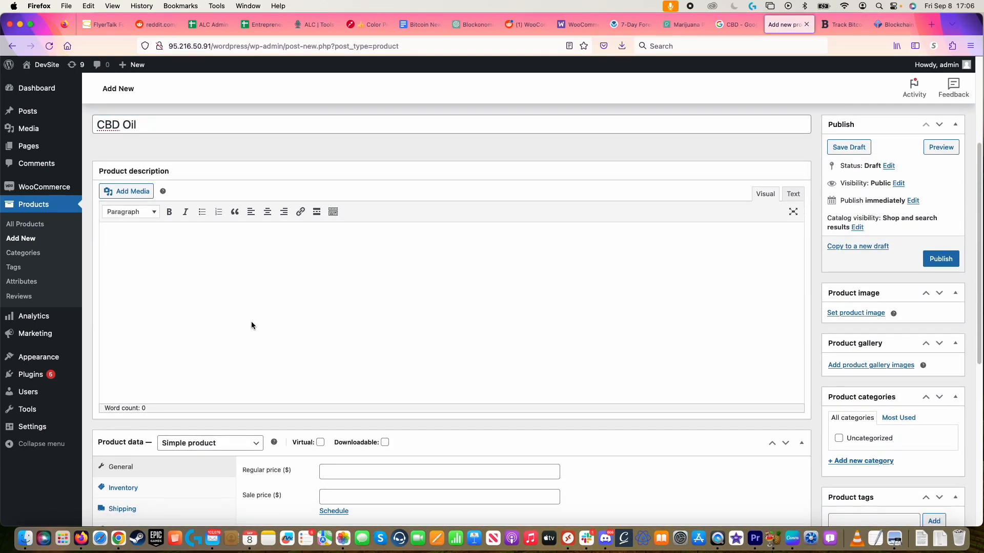
type("This is CBD oil")
left_click(141, 201)
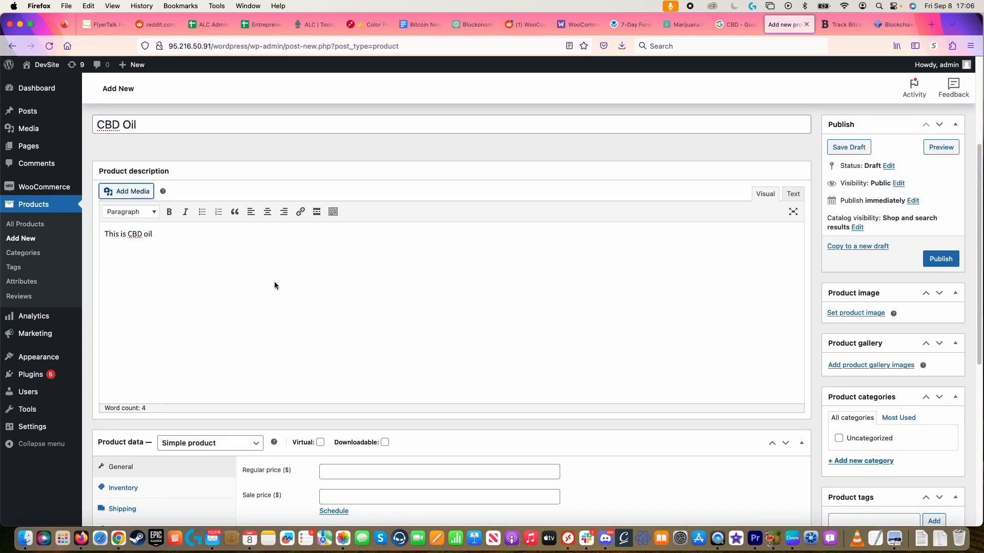
scroll(275, 284, "down", 3)
scroll(297, 278, "up", 2)
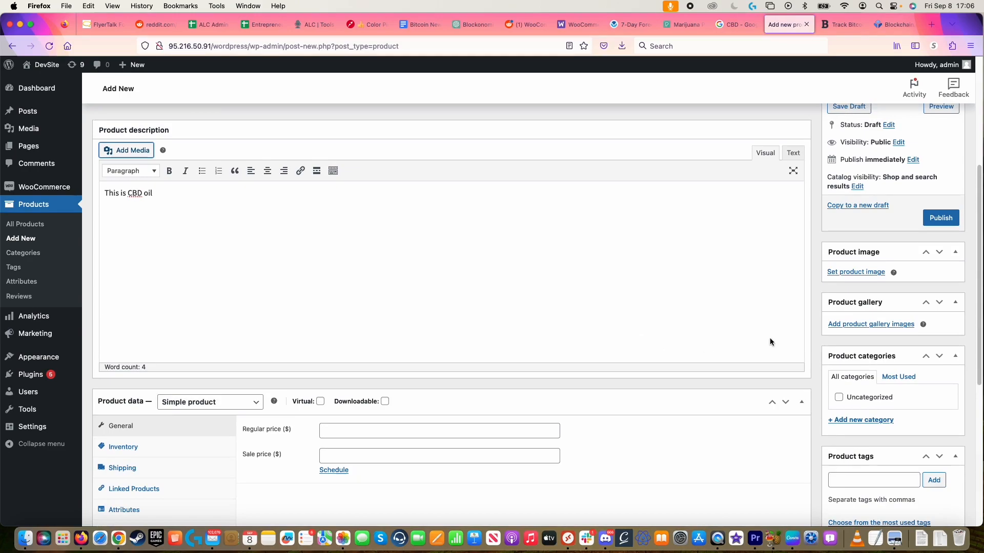
Step: Upload the CBD oil bottle photo as the product image
left_click(859, 271)
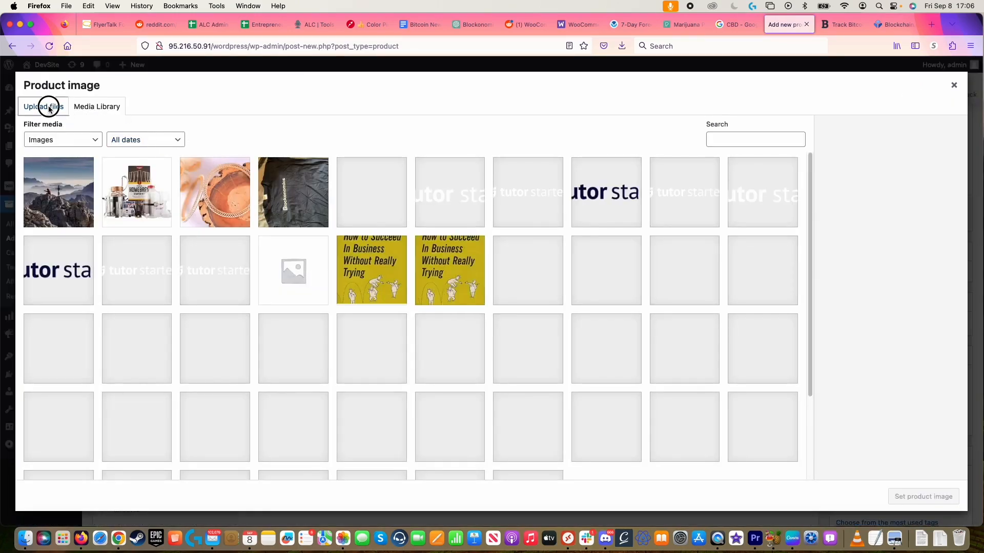
left_click(43, 106)
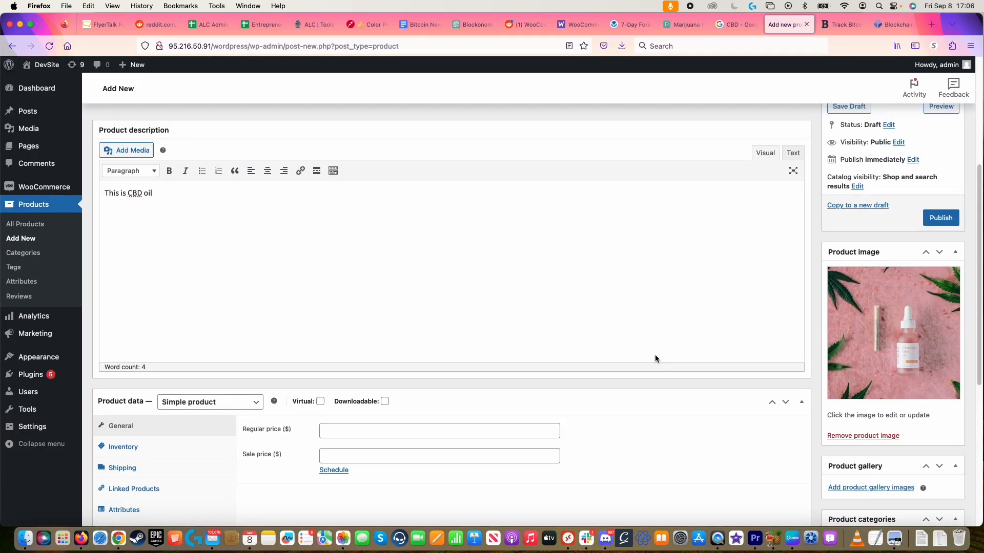
scroll(650, 354, "down", 1)
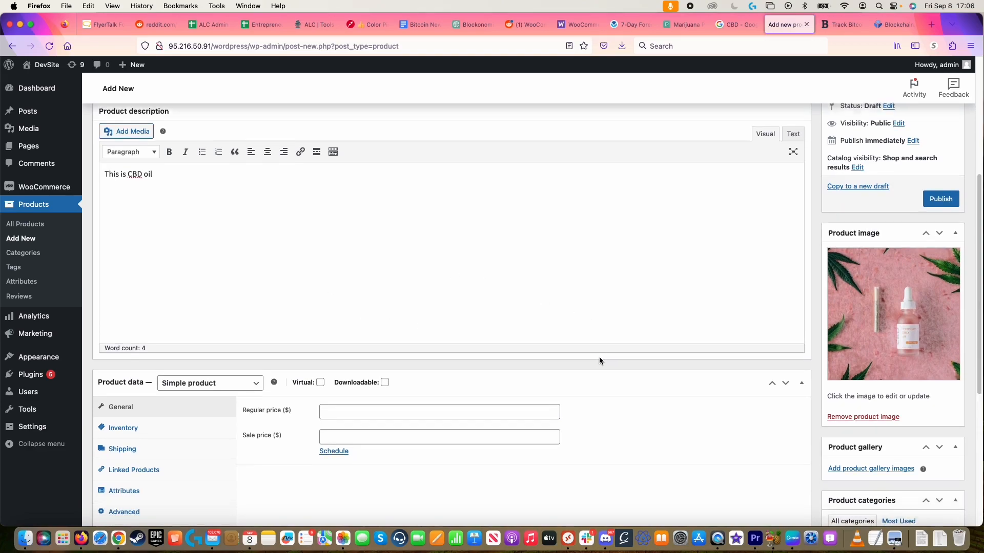
scroll(598, 361, "down", 2)
Step: Set the product's regular price to 20 and check its Shipping settings
left_click(402, 374)
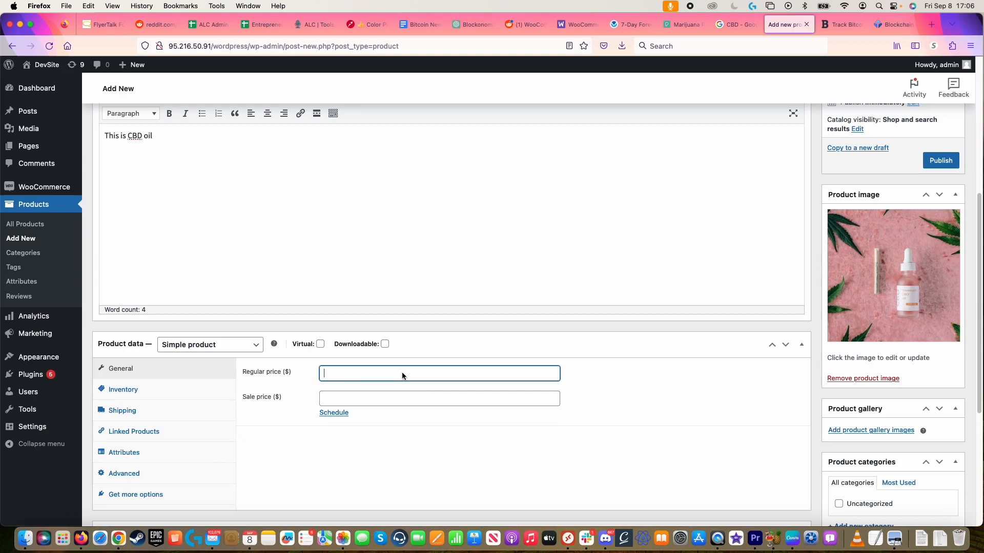
type("20")
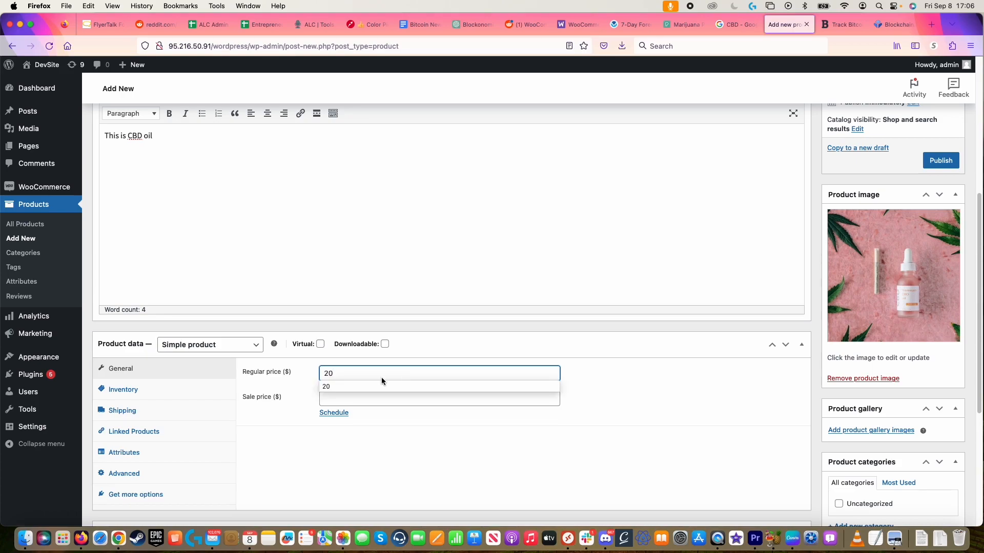
left_click(154, 411)
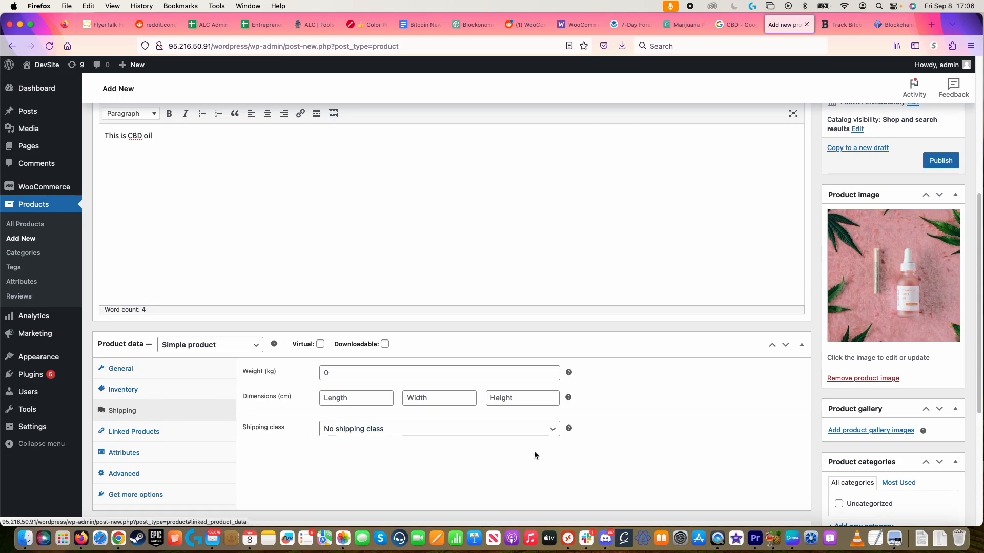
scroll(551, 456, "up", 5)
scroll(598, 431, "up", 3)
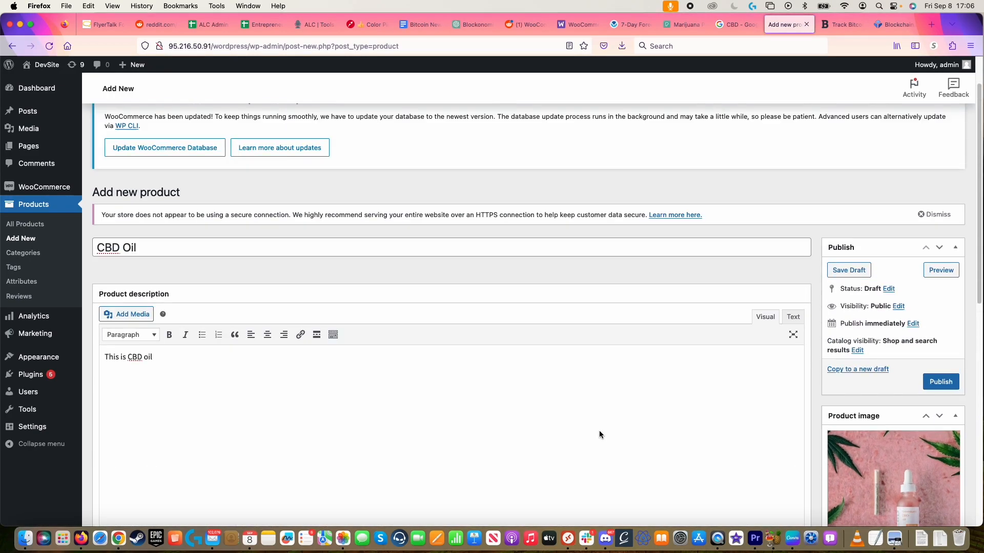
scroll(635, 433, "down", 2)
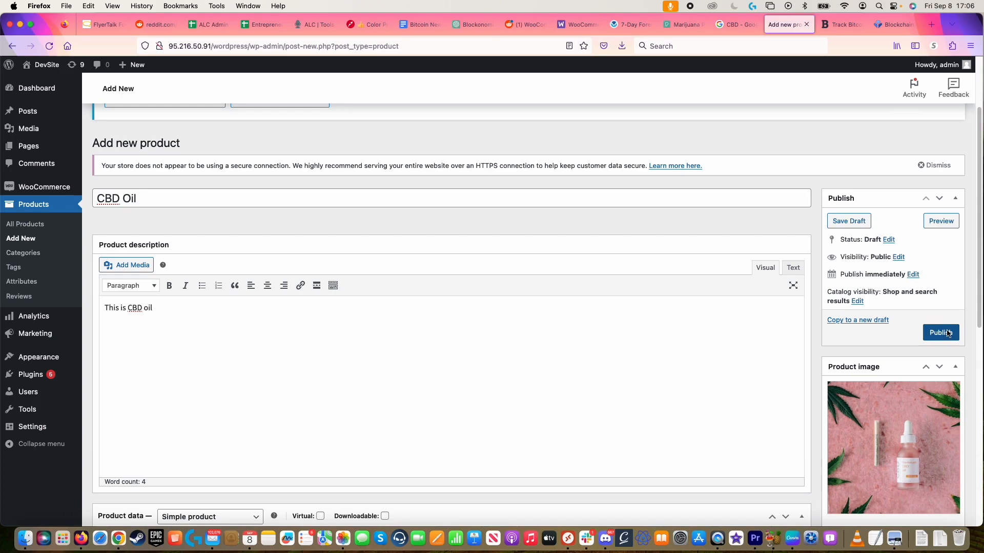
Step: Publish CBD Oil, view its $20.00 store page, then go back to its edit screen
left_click(948, 333)
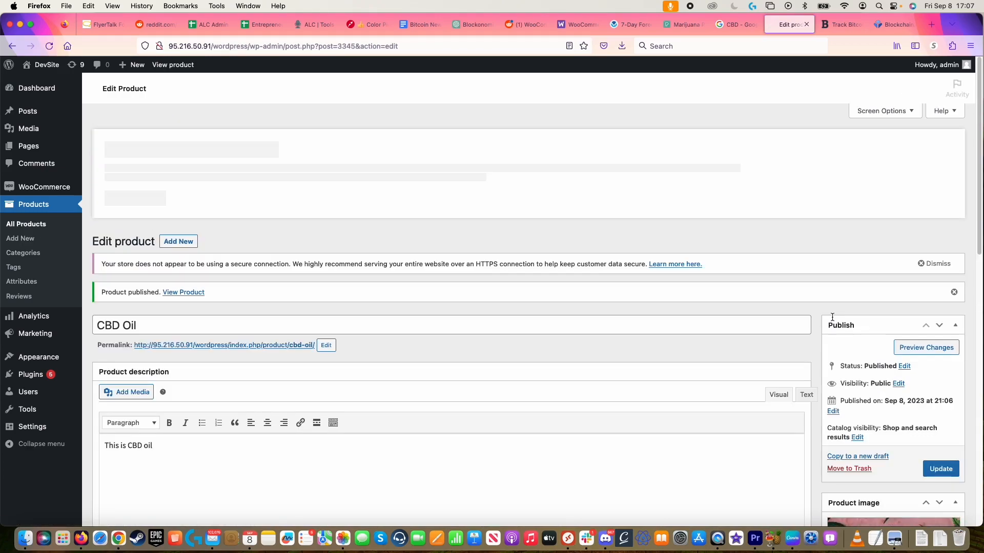
left_click(183, 296)
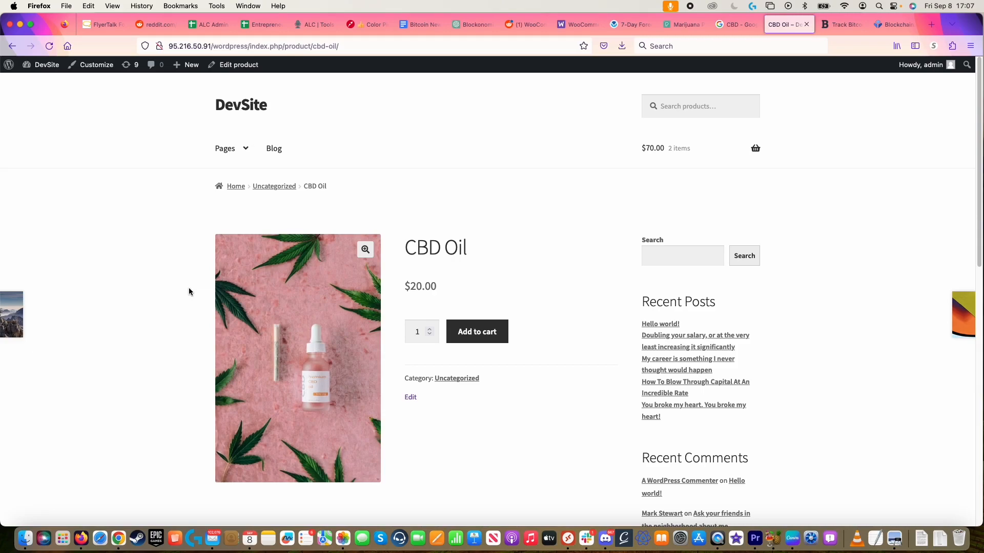
left_click(12, 48, "super")
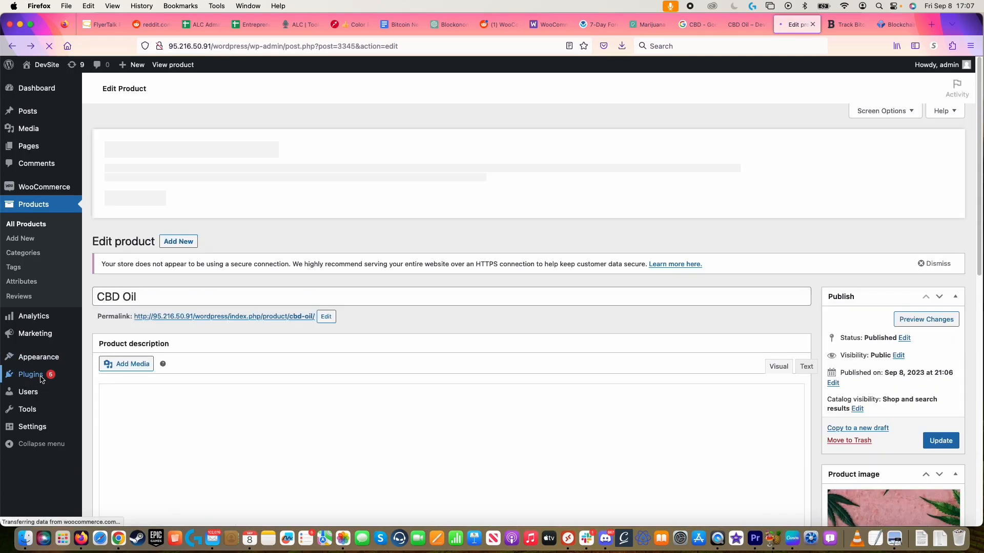
Step: Search for 'Blockonomics', install and activate its Bitcoin payments plugin, and open its Settings
left_click(37, 379)
left_click(95, 393)
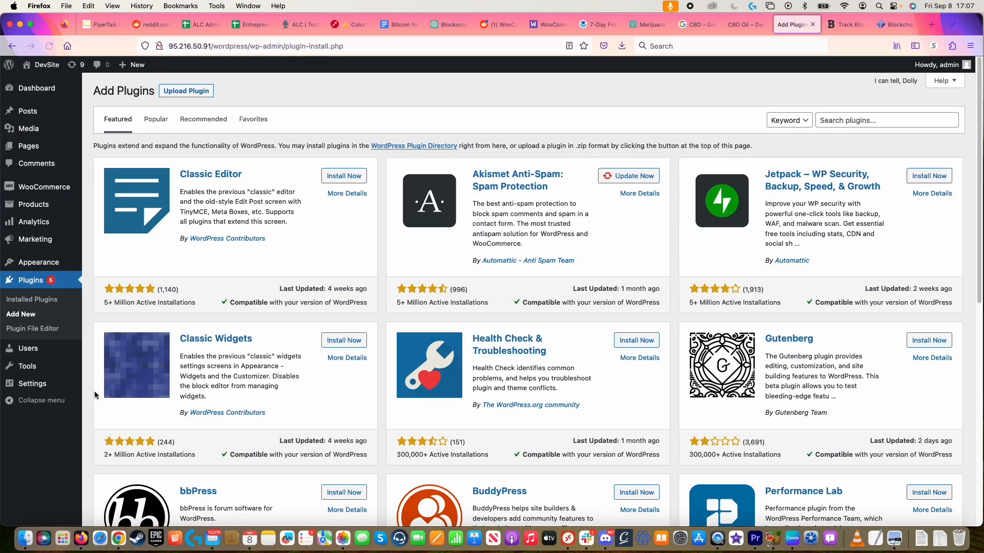
left_click(877, 124)
type("Blocko")
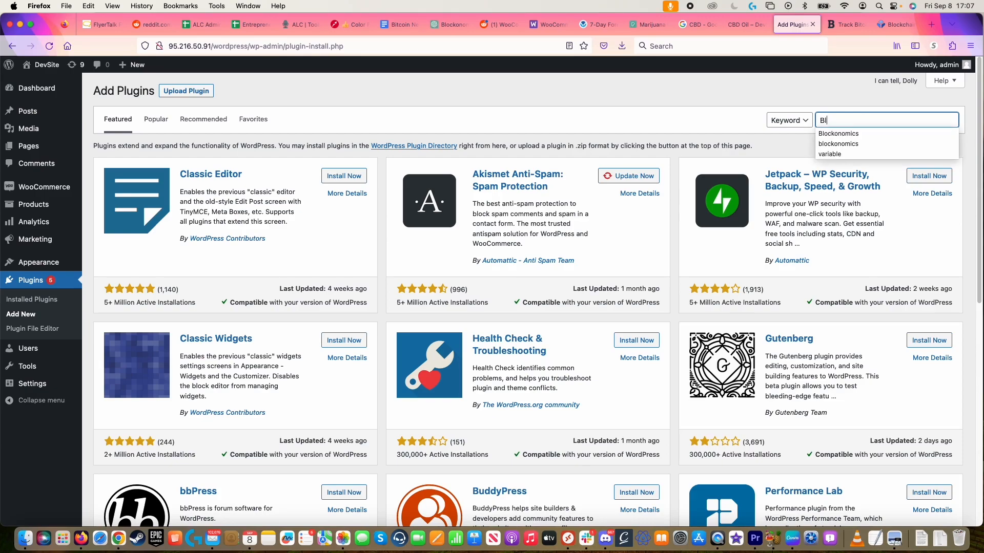
type("nomics")
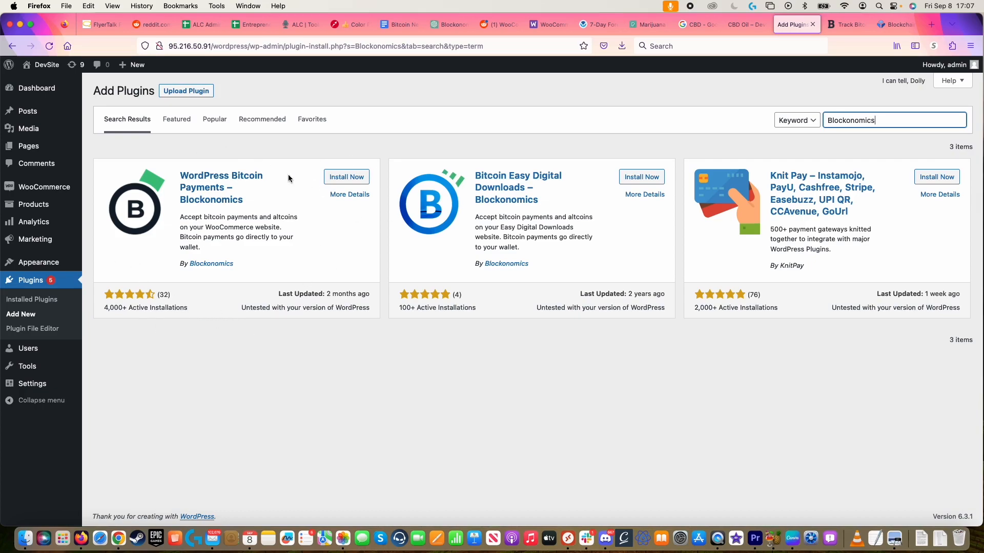
left_click(361, 182)
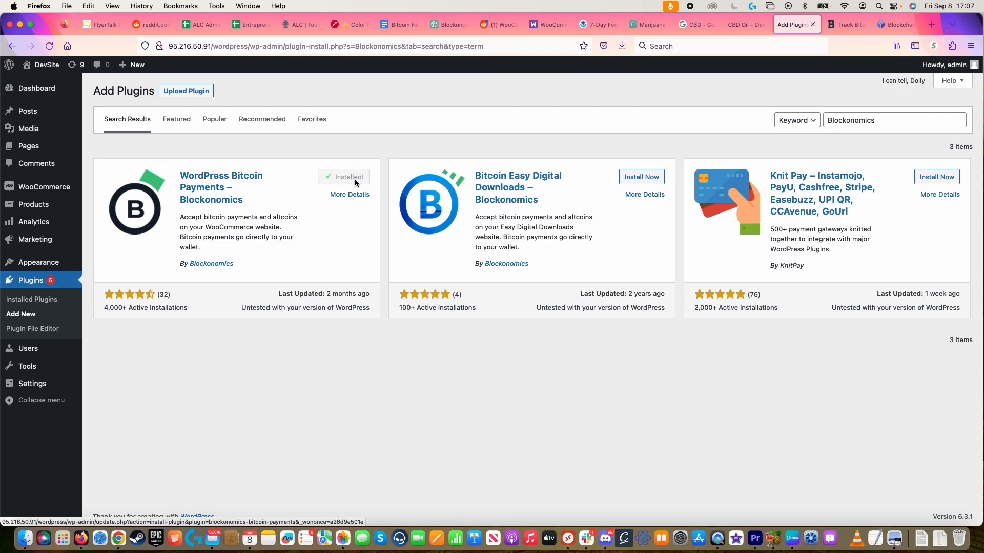
left_click(356, 179)
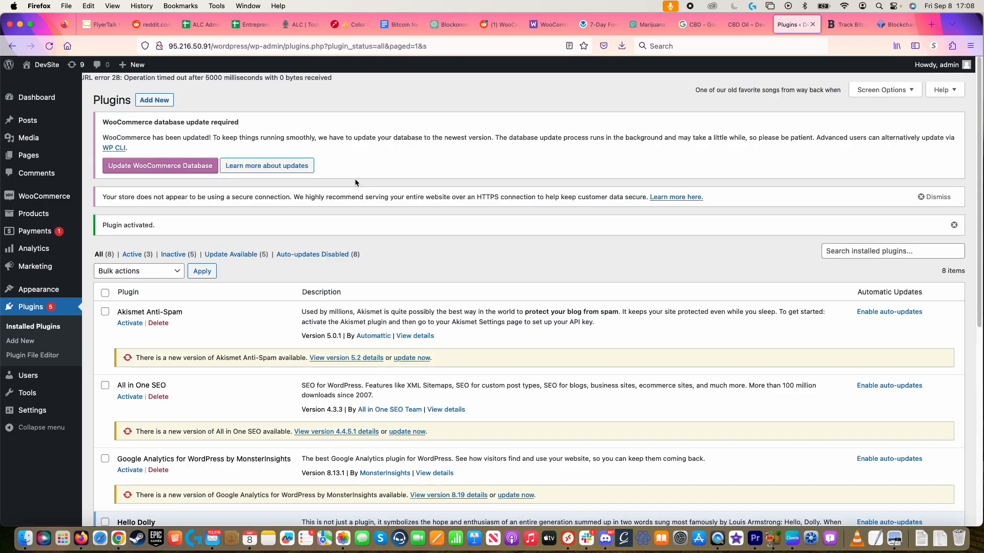
scroll(355, 178, "down", 10)
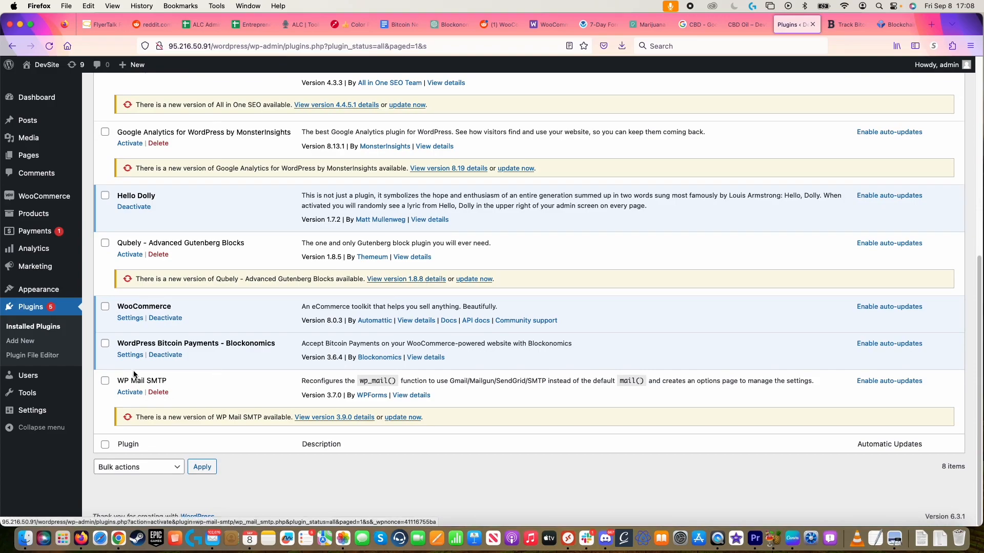
left_click(131, 355)
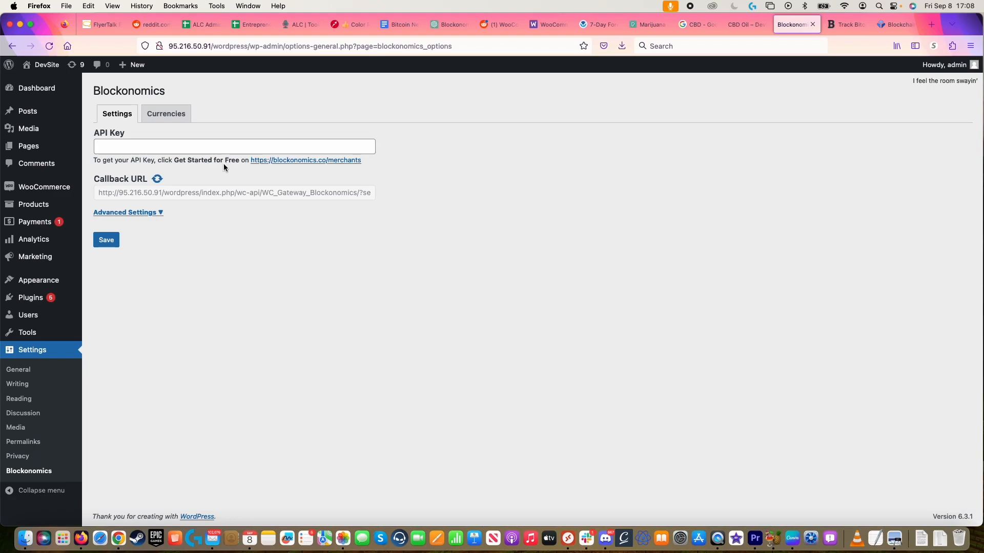
Step: Go to blockonomics.co/merchants, log in to the existing account, and choose Accept Bitcoin
left_click(303, 161)
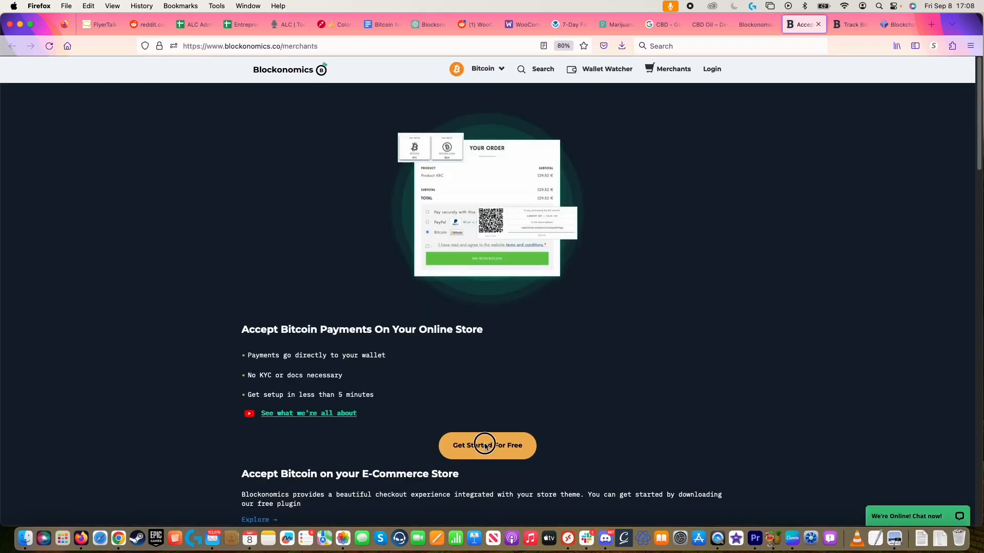
left_click(484, 444)
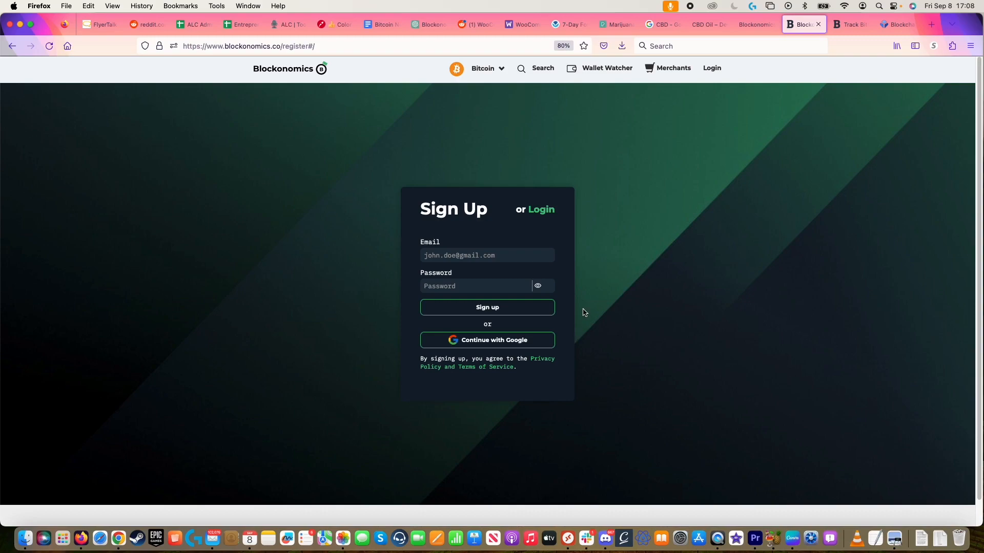
left_click(544, 213)
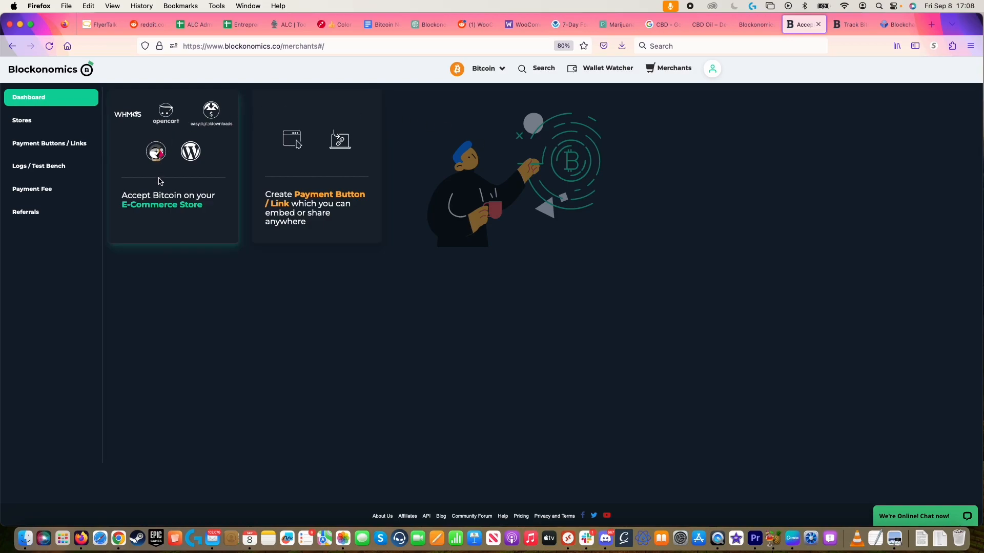
left_click(207, 229)
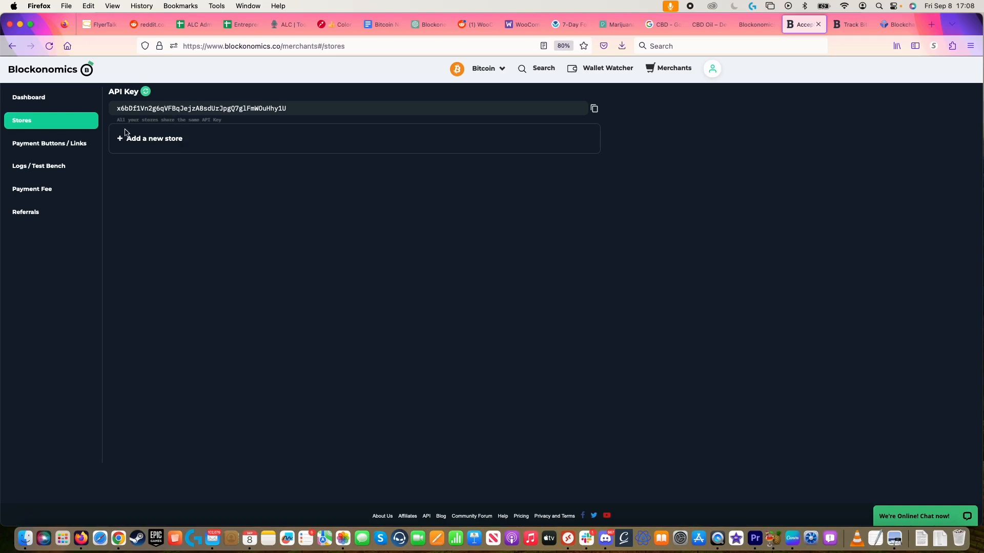
Step: Add a new Blockonomics store, Store 1, then switch to the Blockchain.com wallet
left_click(150, 147)
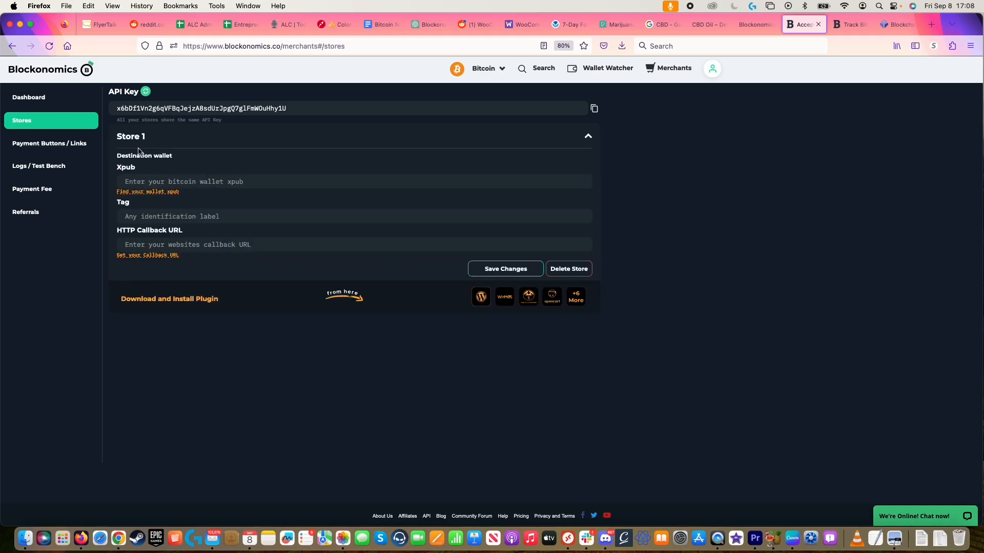
left_click(174, 183)
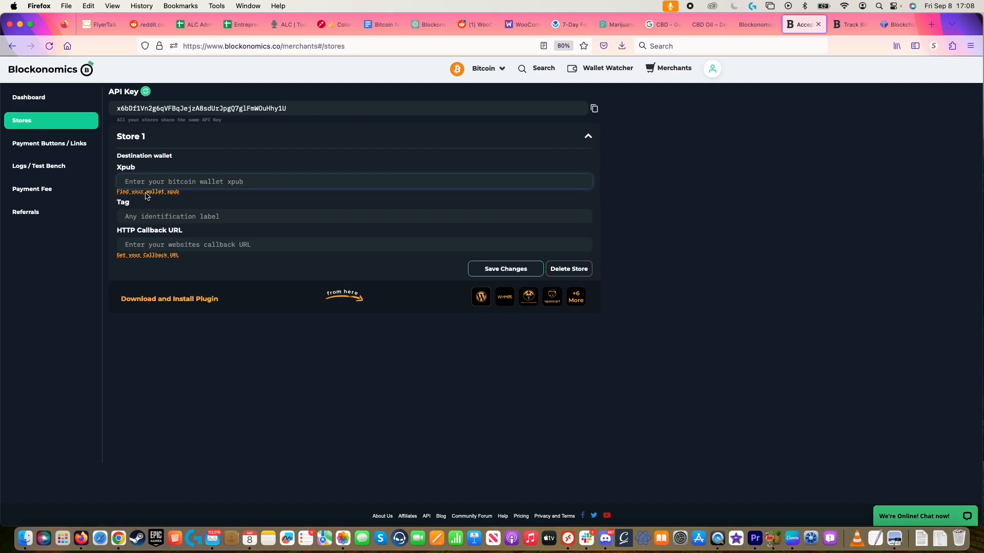
left_click(874, 28)
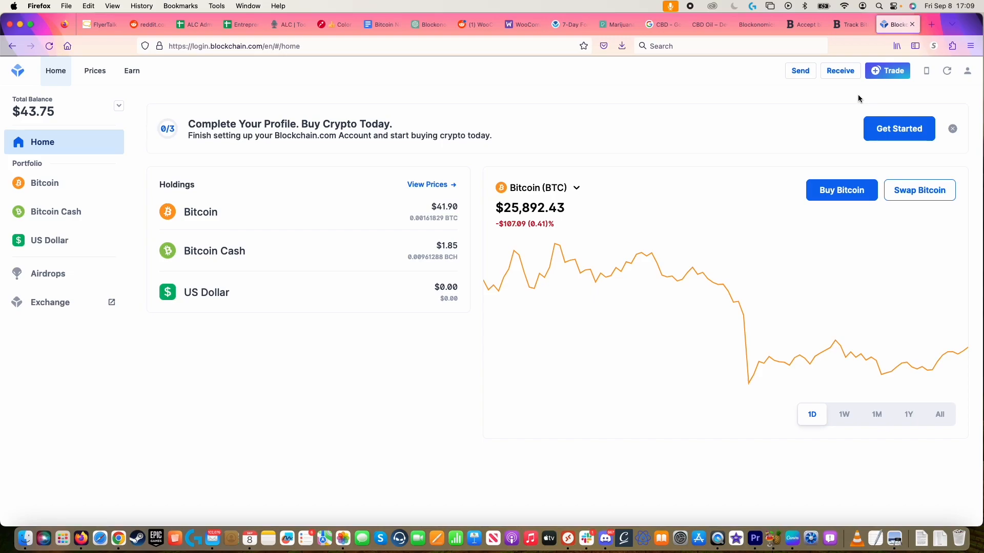
Step: Reveal the DeFi Wallet's xPub in Blockchain.com and paste it into Store 1's Xpub field
left_click(968, 71)
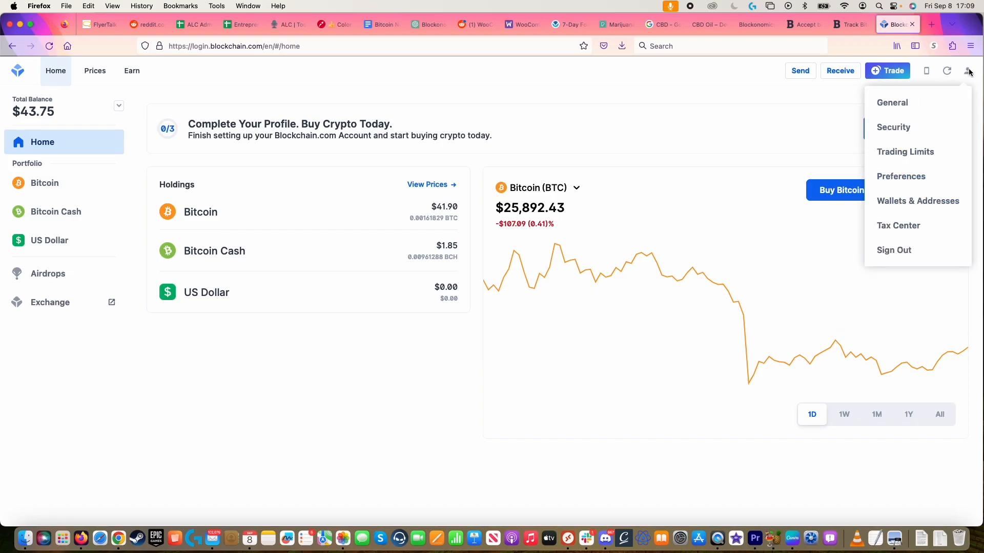
left_click(918, 199)
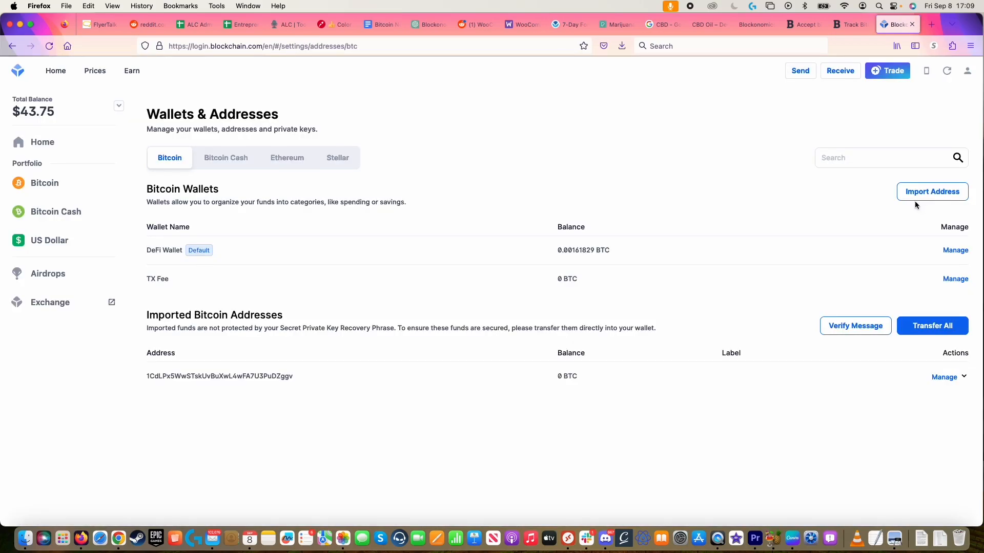
left_click(954, 250)
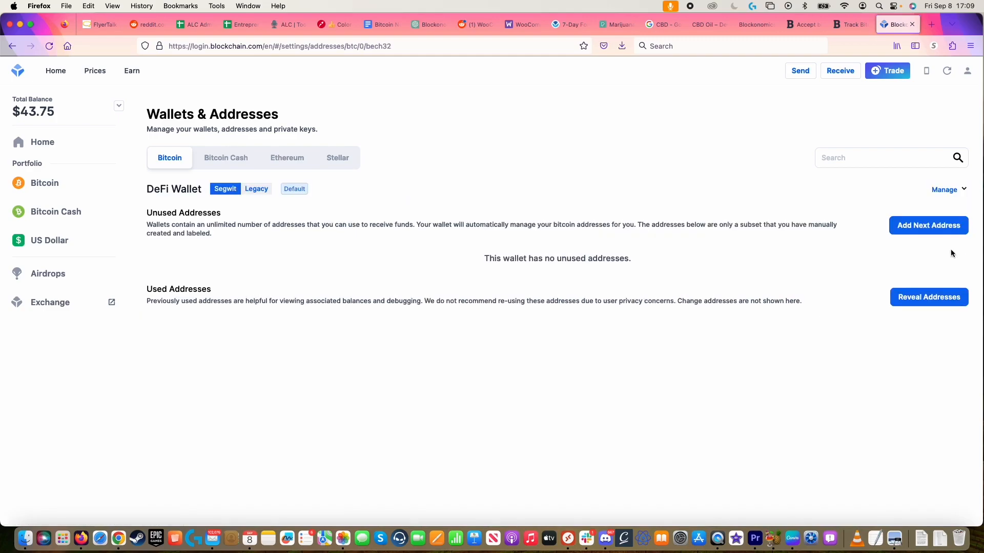
left_click(952, 190)
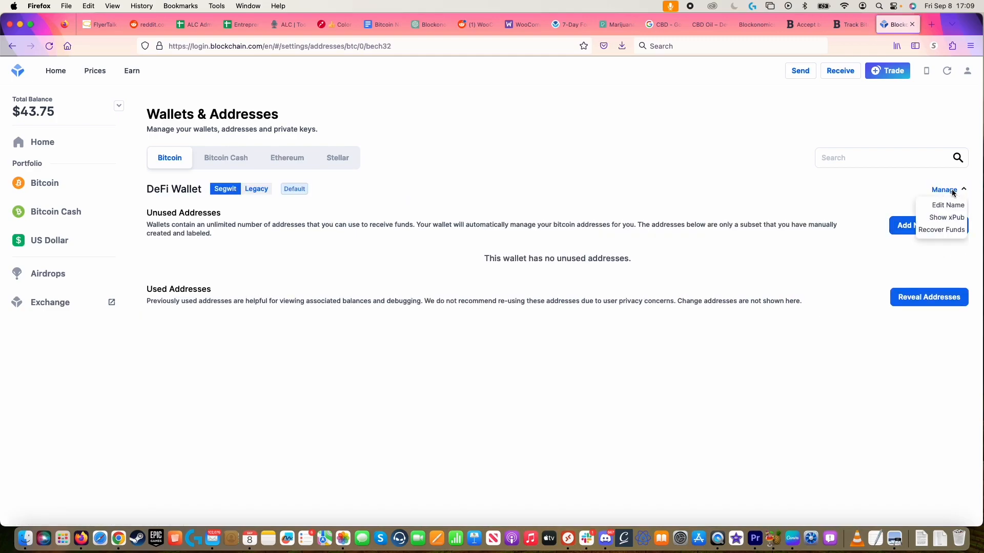
left_click(947, 219)
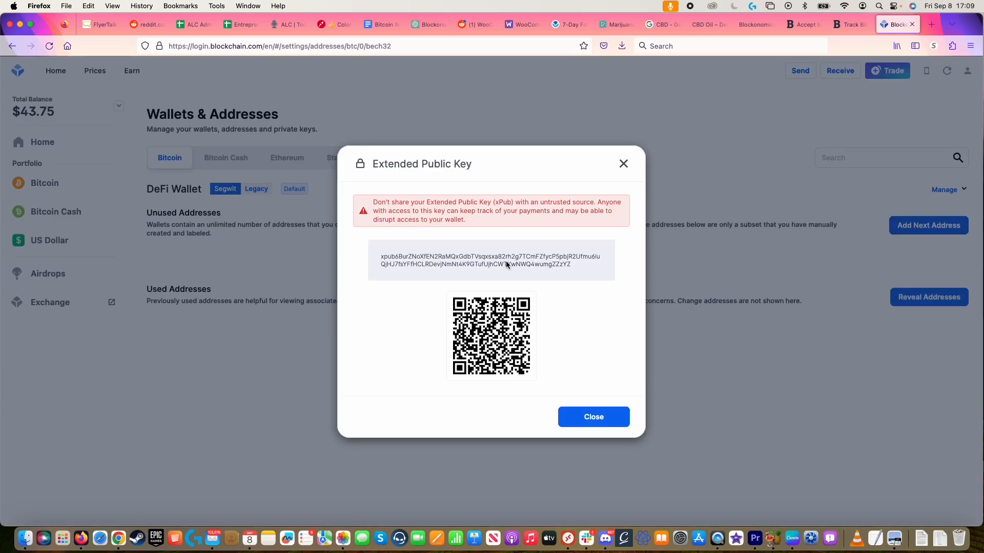
double_click(506, 262)
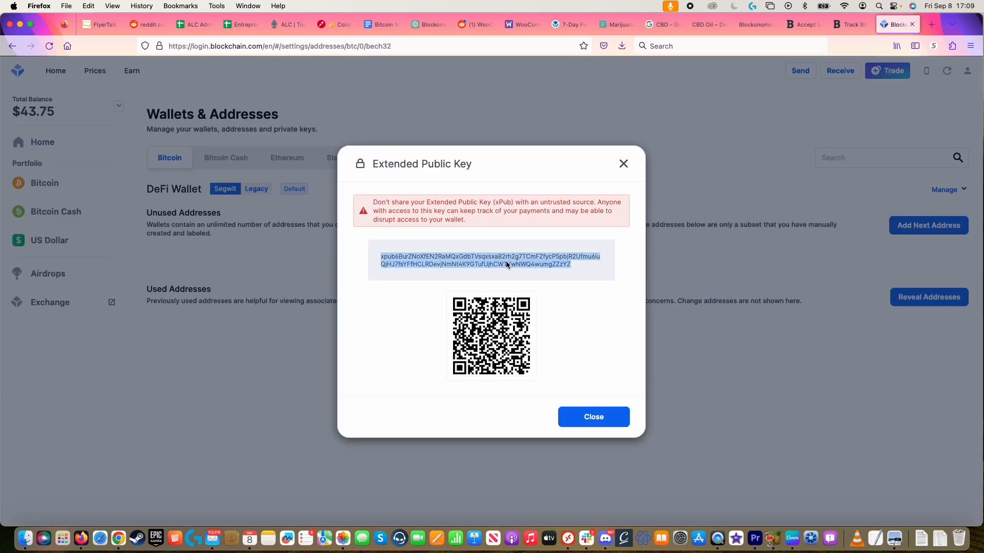
left_click(806, 26)
left_click(164, 182)
type("xpub6BurZNoXfEN2RaMQxGdbTVsqxsxa82rh2g7TCmFZfycP5pbjR2Ufmu6iuQjHJ7fsYFfHCLRDevjNmNt4K9GTufUjhCWTKwNWQ4wumgZZzYZ")
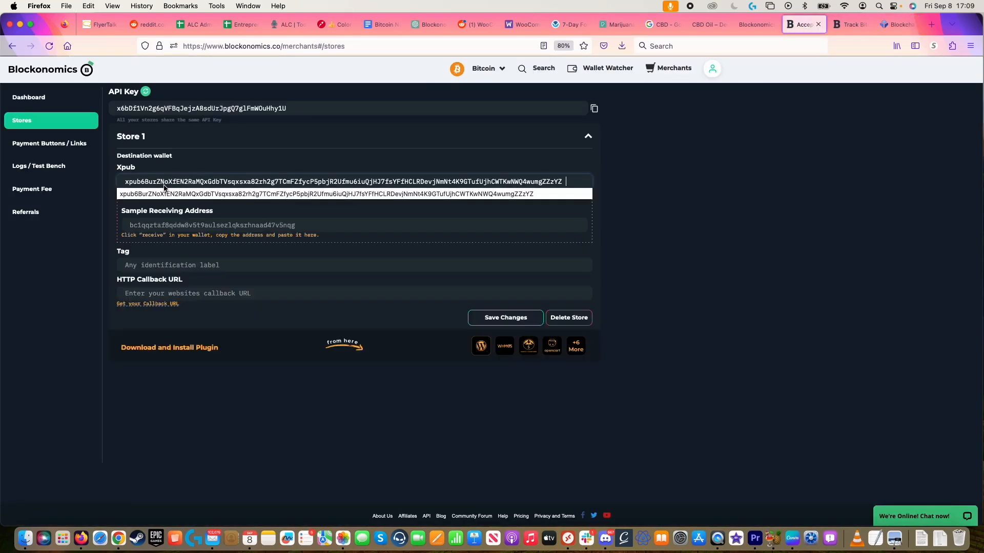
Step: Copy the DeFi Wallet's receiving address for Store 1's Sample Receiving Address field
left_click(172, 225)
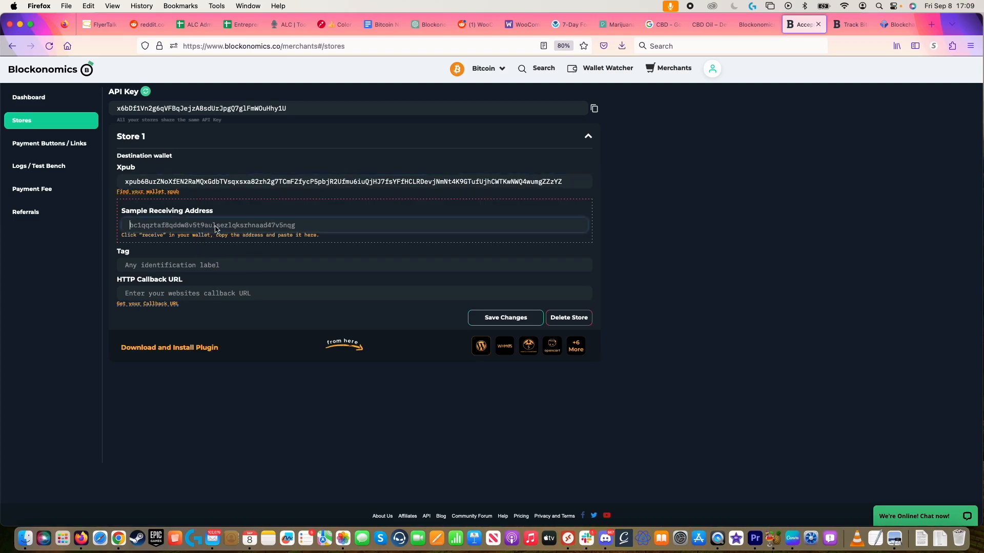
left_click(900, 28)
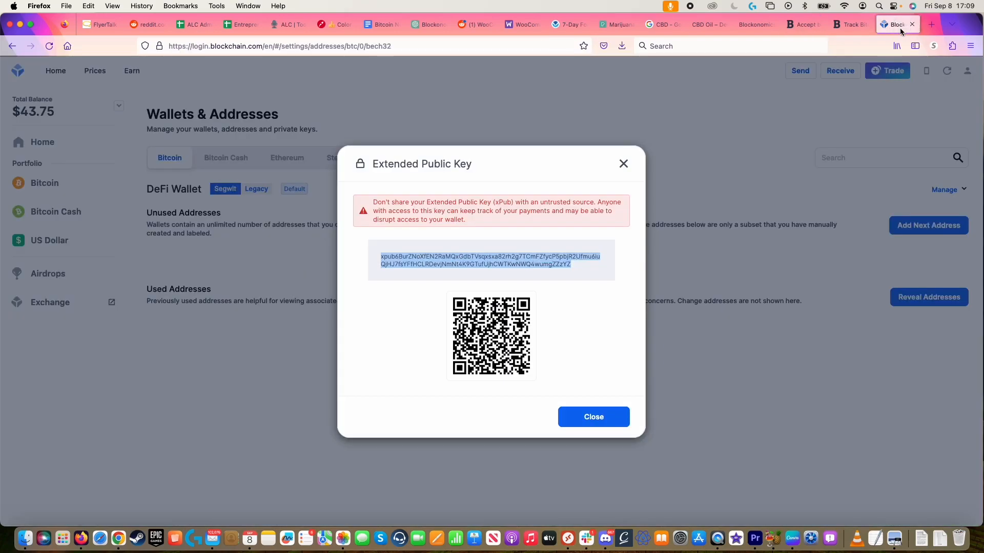
left_click(625, 164)
left_click(841, 72)
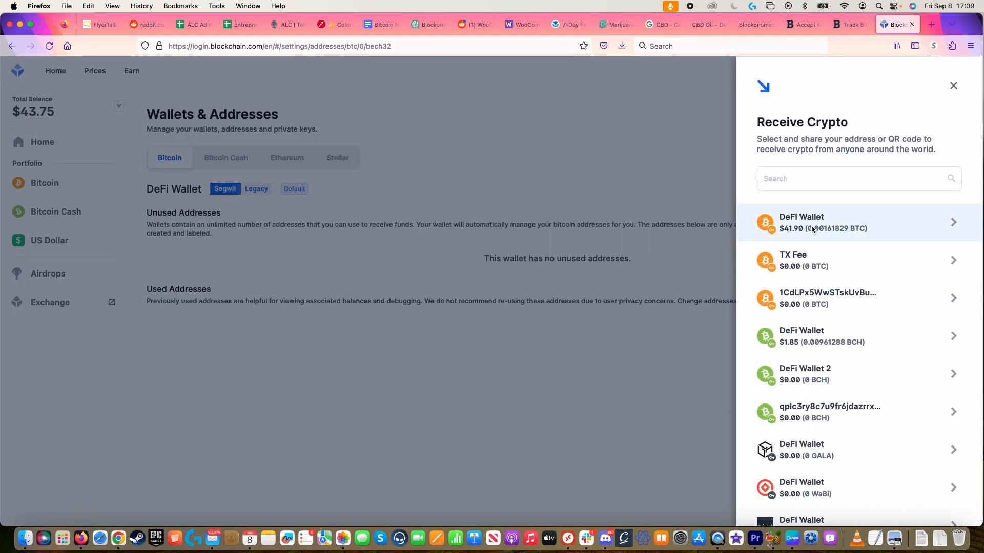
left_click(878, 217)
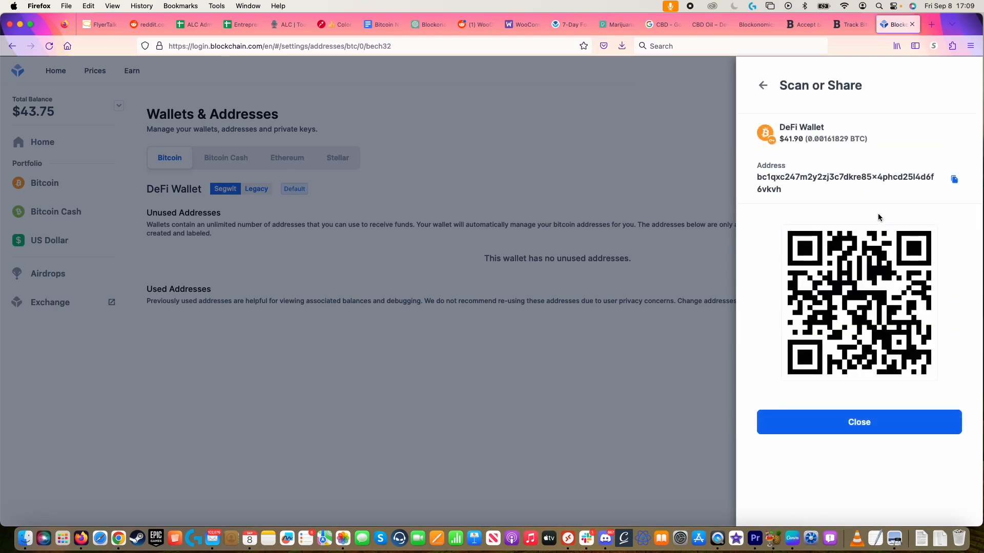
left_click(954, 180)
left_click(807, 25)
left_click(210, 225)
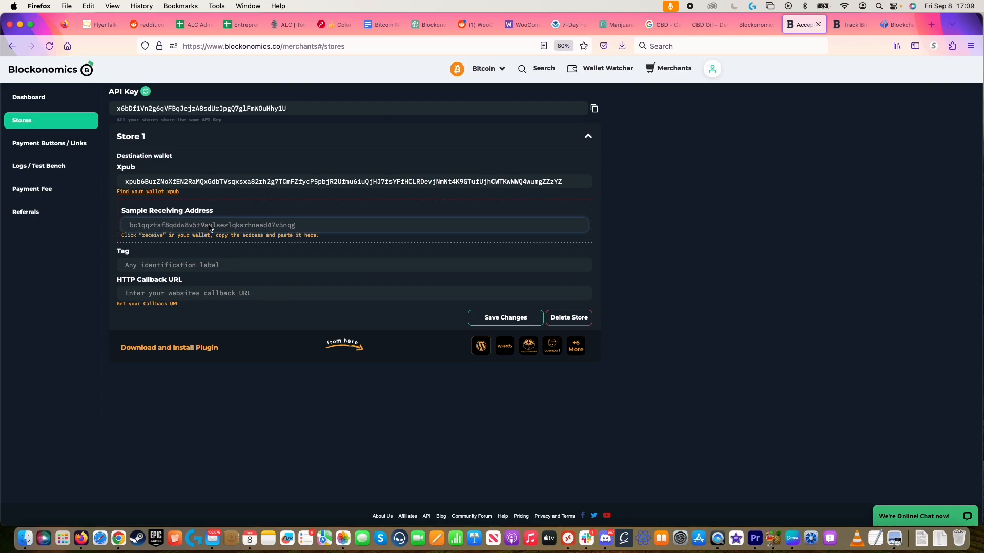
Step: Paste the receiving address as the sample address and save Store 1
key("super+v")
left_click(108, 268)
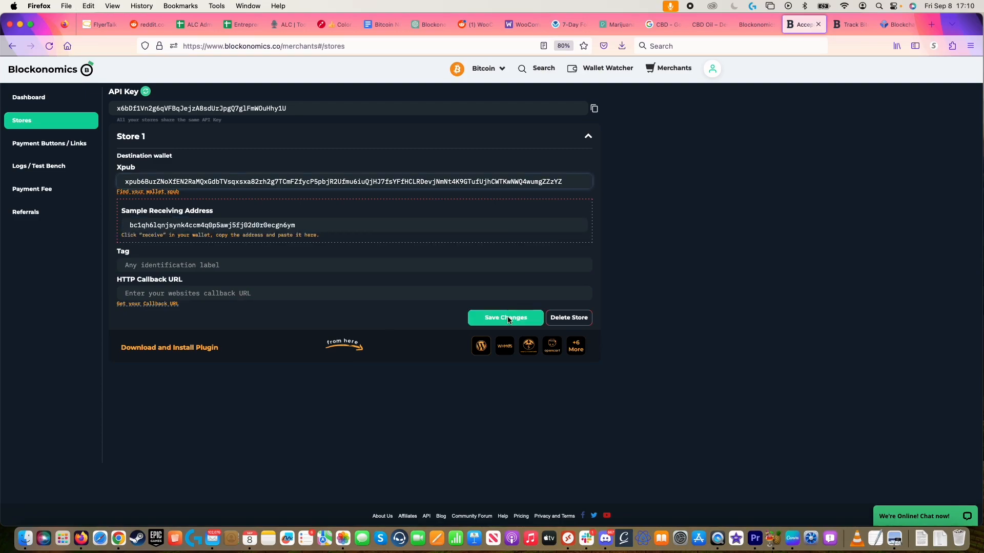
left_click(509, 320)
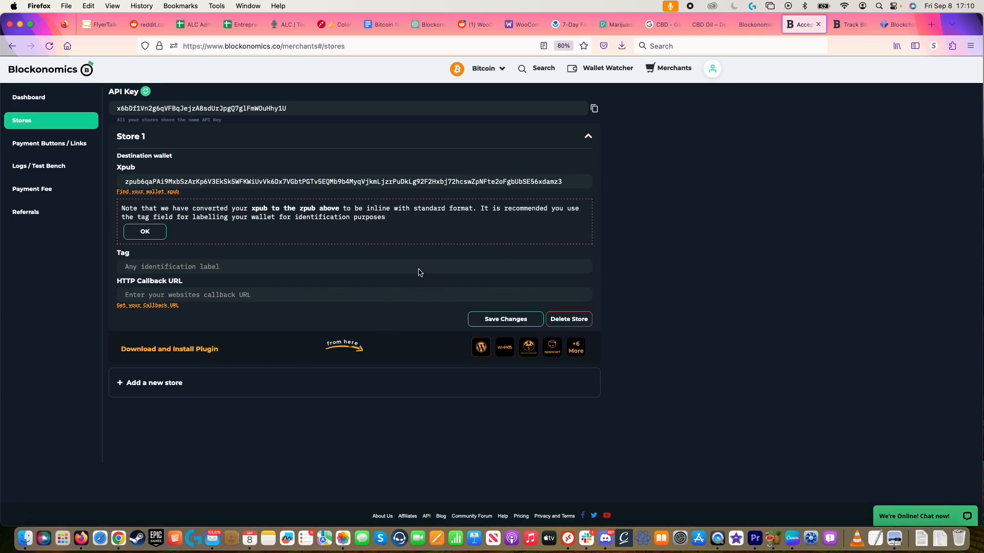
Step: Copy Store 1's API key and go to the WordPress Blockonomics API Key field
left_click(597, 110)
left_click(594, 110)
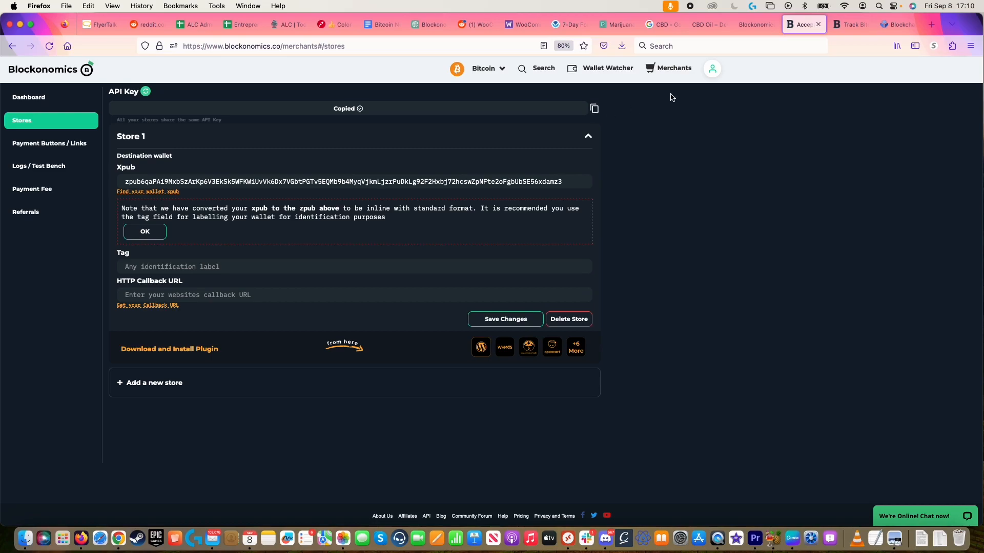
left_click(756, 24)
left_click(135, 148)
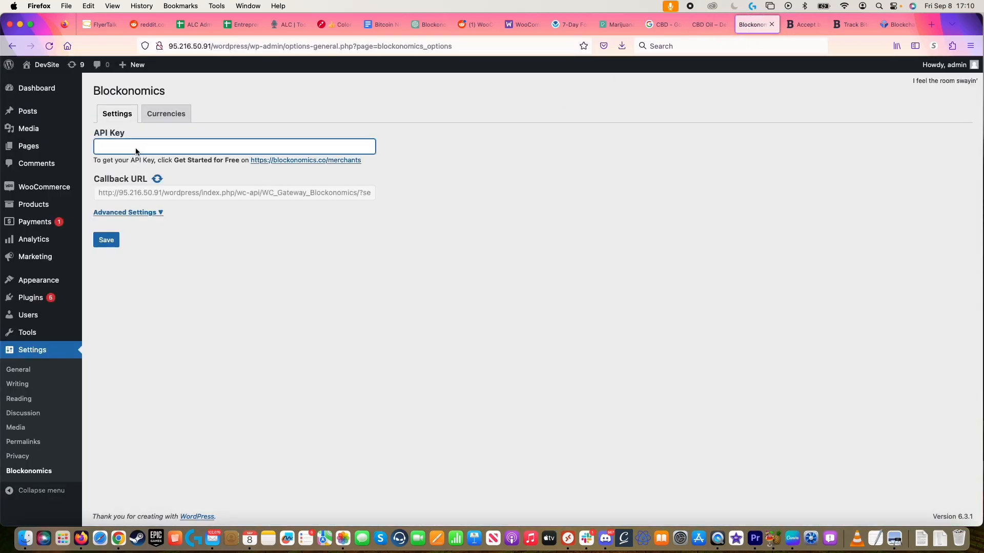
Step: Paste and save the API key, then run Test Setup under Currencies for a Success result
key("super+v")
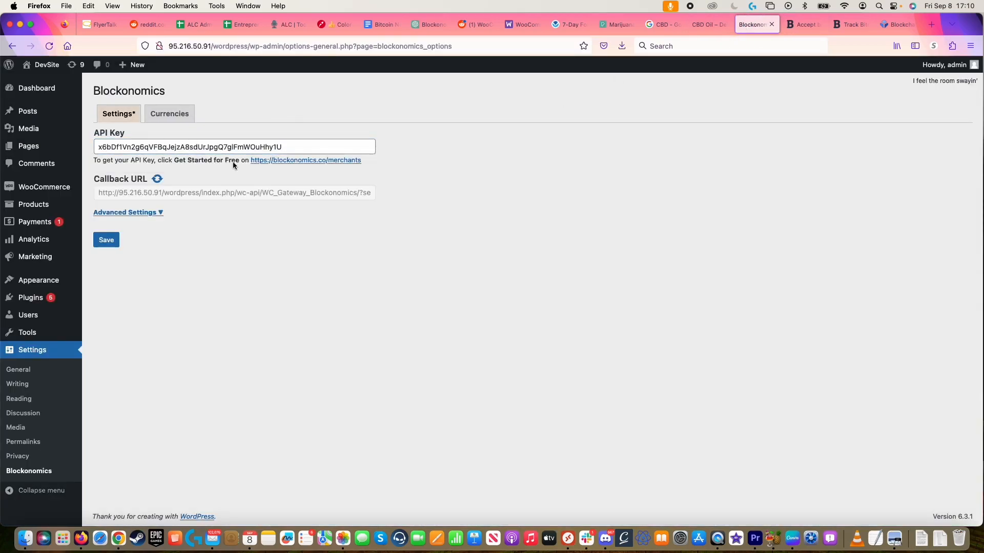
left_click(115, 242)
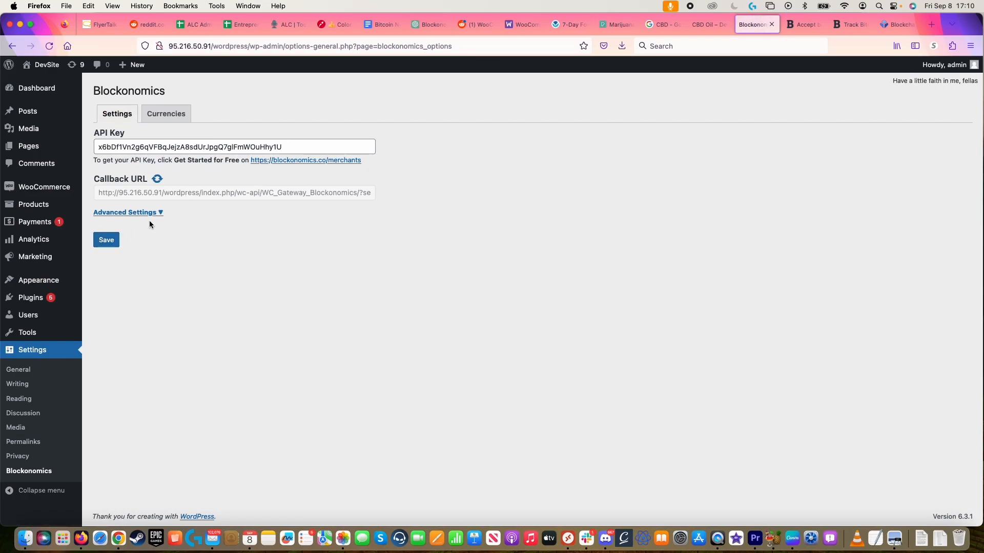
left_click(170, 114)
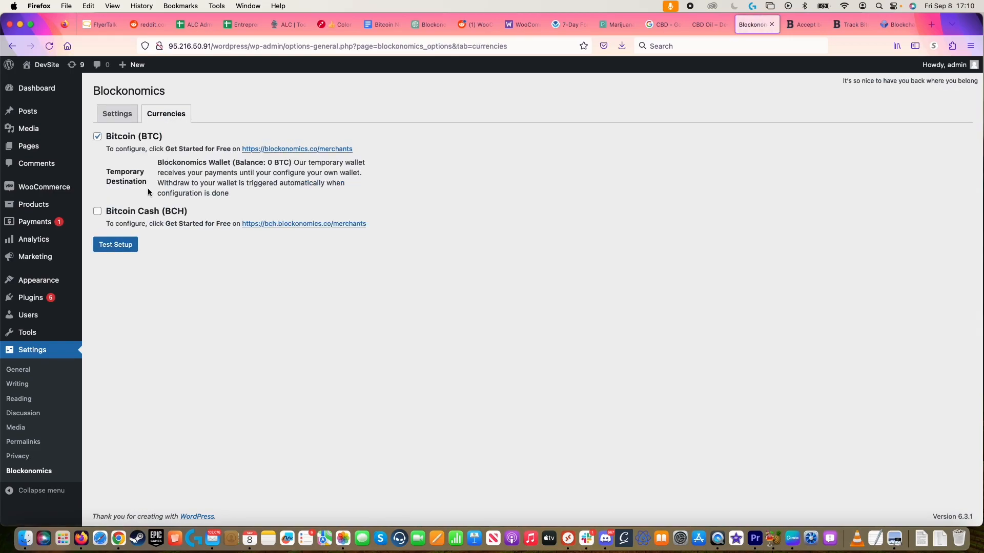
left_click(116, 246)
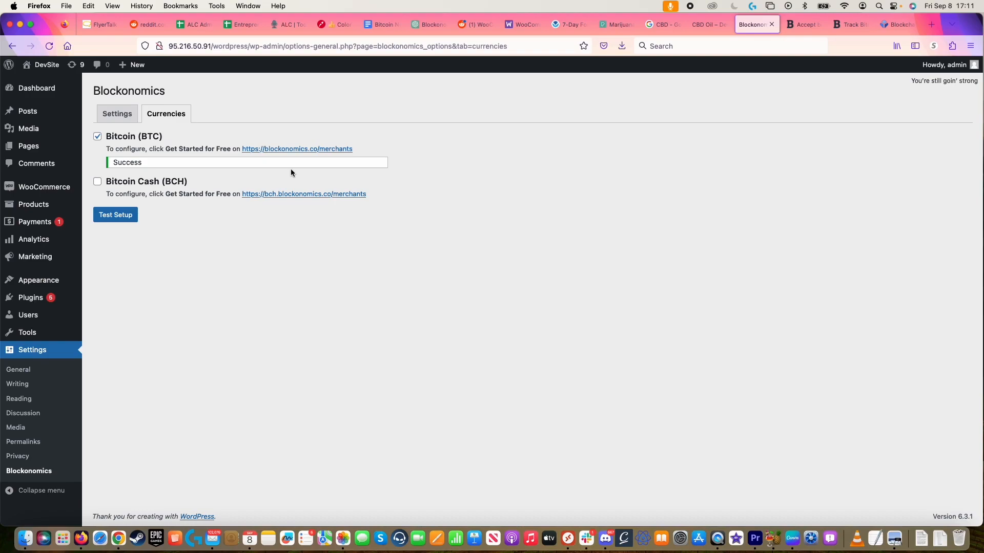
left_click(700, 28)
left_click(756, 26)
Step: Add the CBD Oil product to the cart
left_click(711, 28)
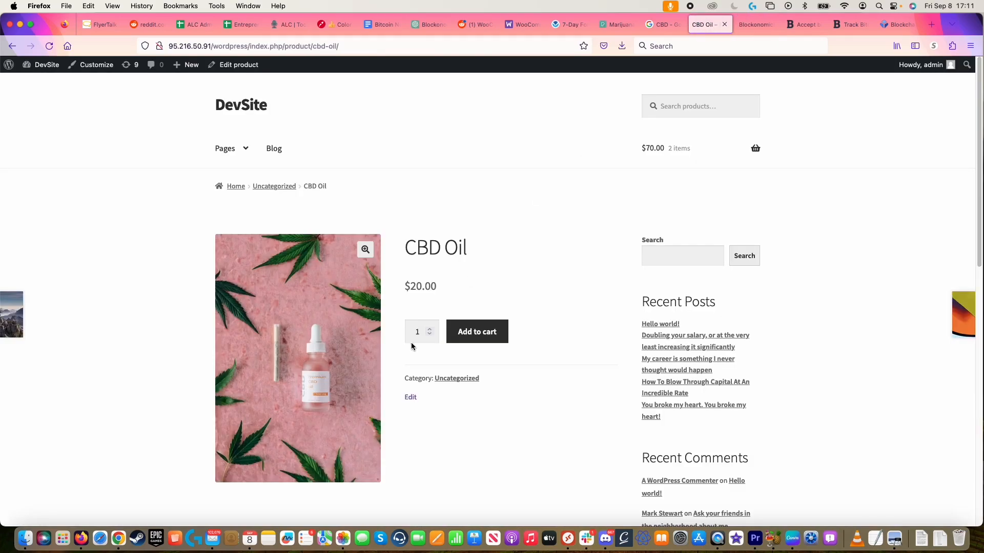
scroll(552, 276, "down", 1)
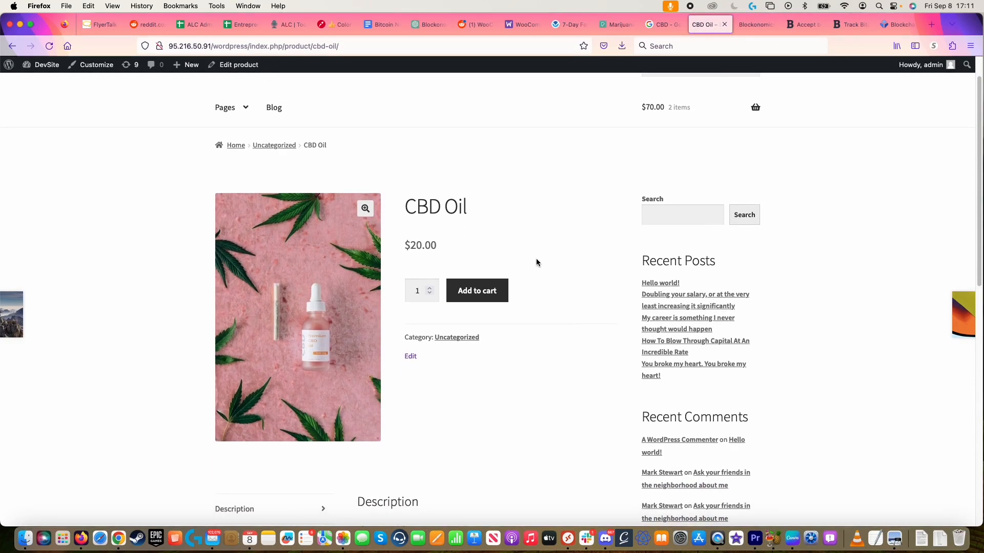
left_click(489, 297)
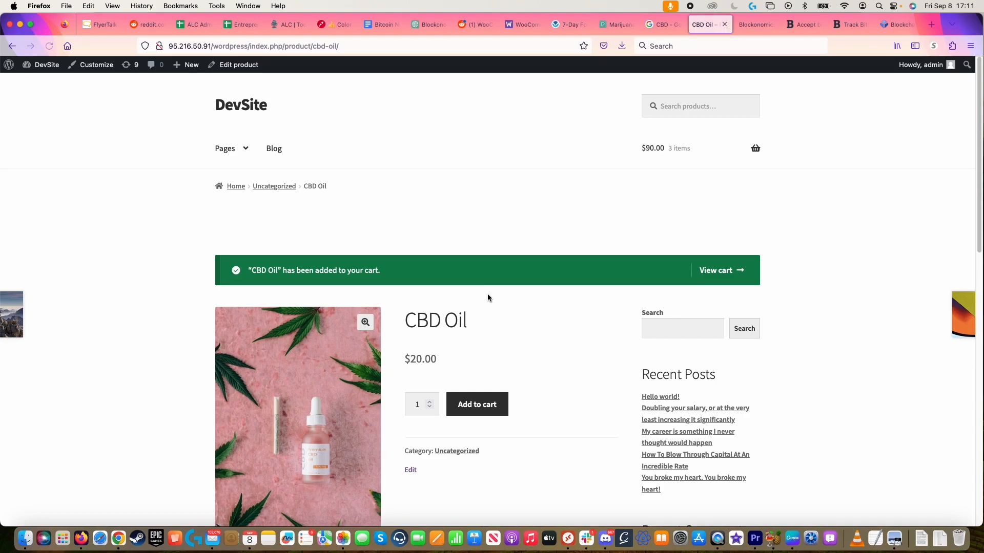
Step: Check out the cart and pay with bitcoin, reaching the 0.0007803 BTC (20 USD) payment page
left_click(723, 270)
scroll(564, 210, "up", 3)
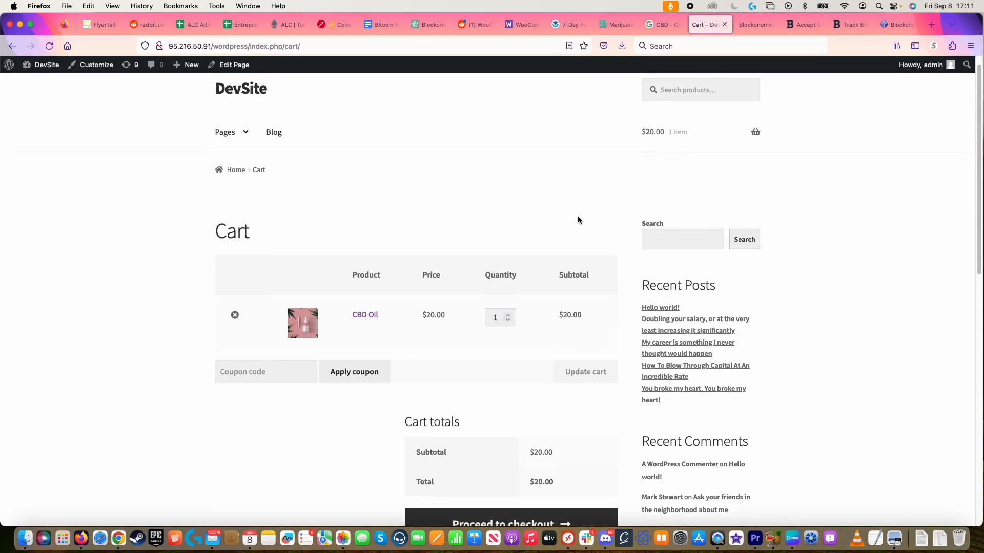
scroll(593, 371, "down", 2)
left_click(524, 485)
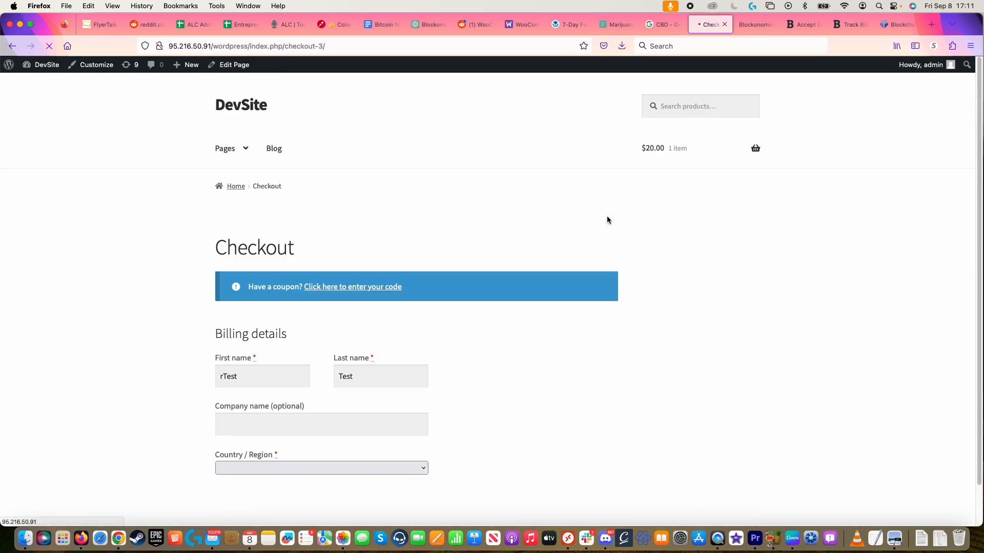
scroll(496, 277, "down", 2)
scroll(504, 270, "down", 3)
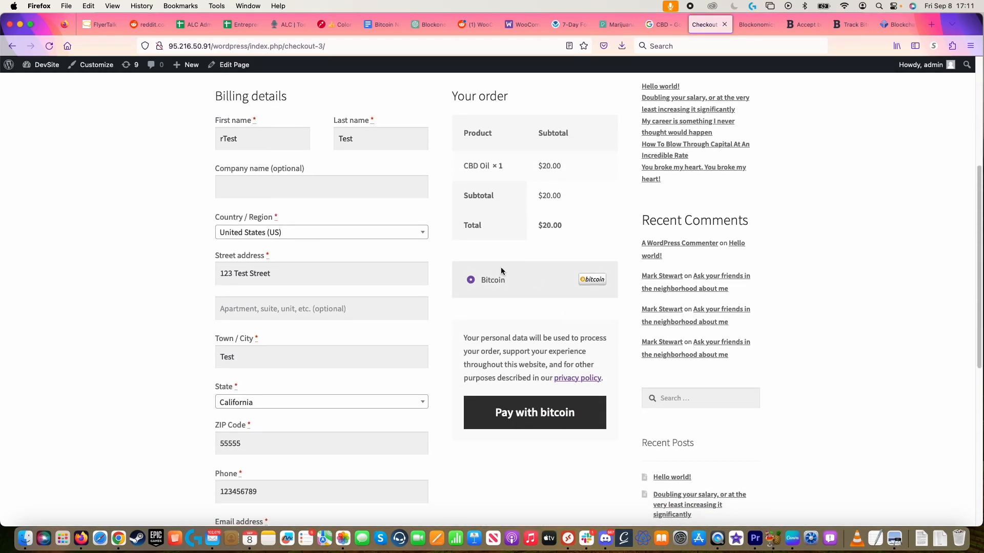
left_click(554, 404)
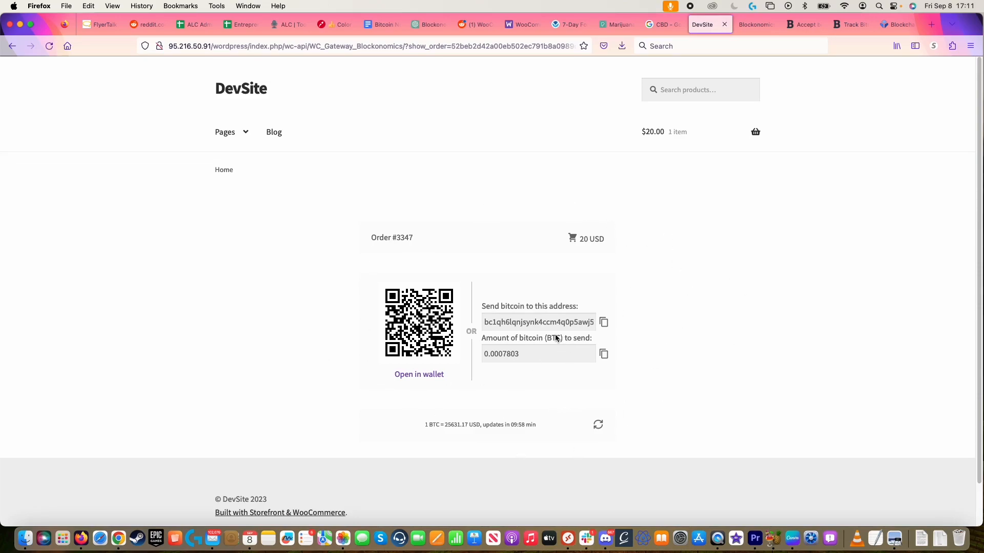
left_click(494, 353)
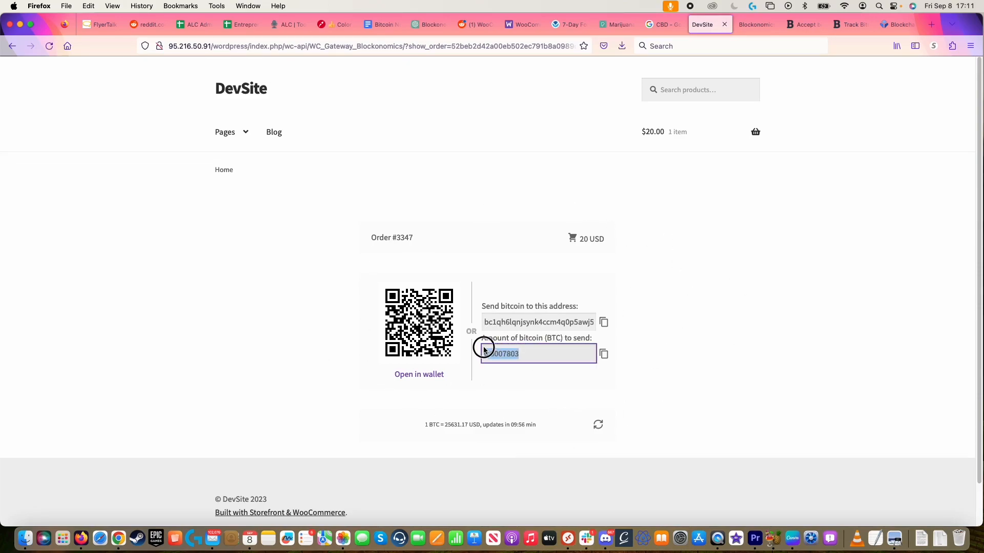
left_click(519, 323)
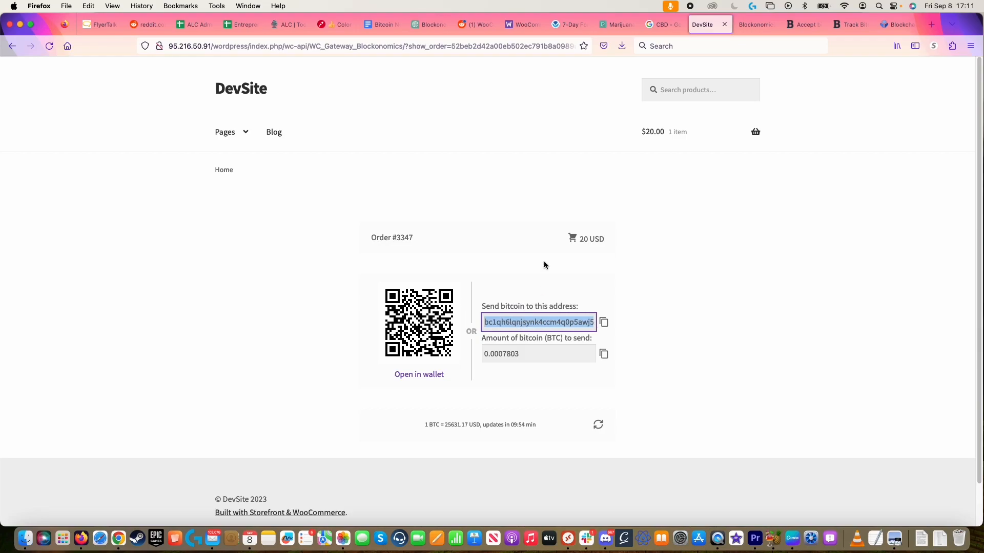